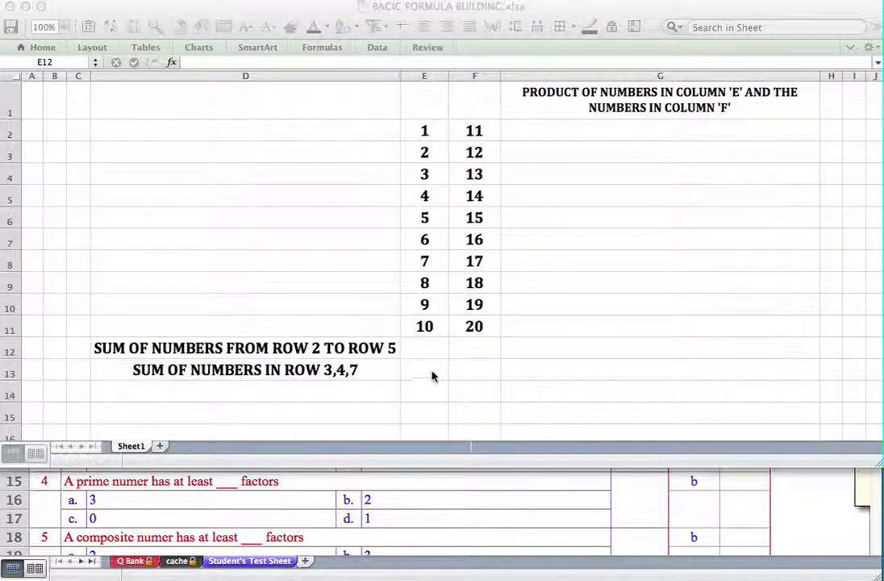
Check the values in E2 and E5, then start a SUM formula in cell E12.
{"action": "left_click", "coordinate": [421, 348]}
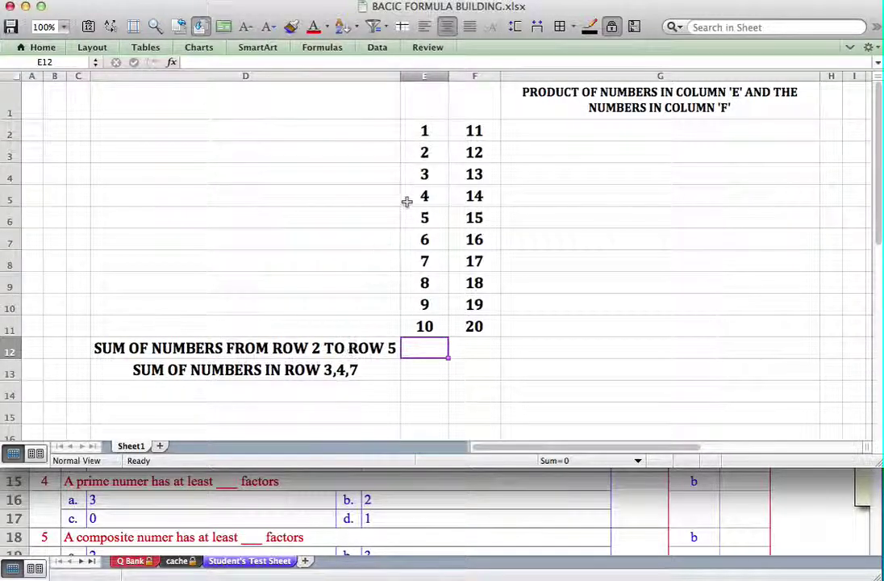
{"action": "left_click", "coordinate": [425, 130]}
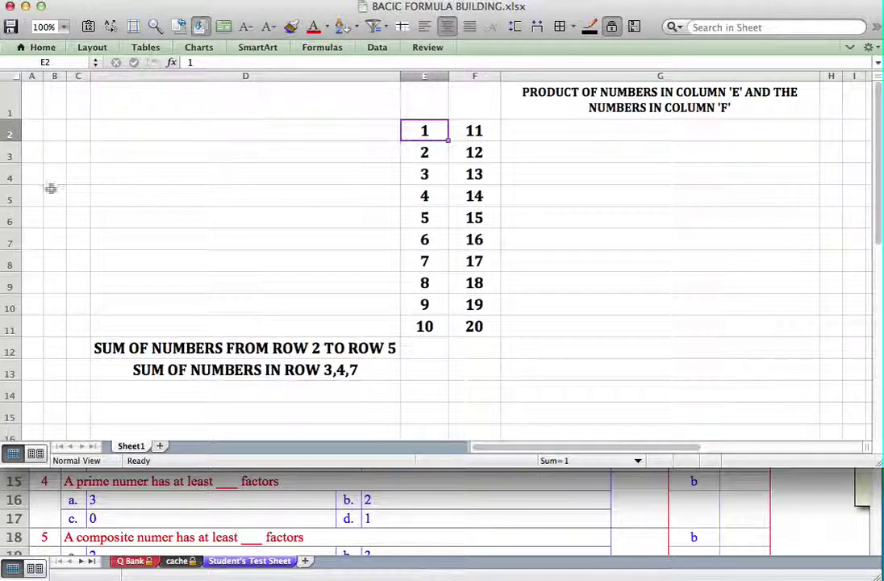
{"action": "left_click", "coordinate": [431, 194]}
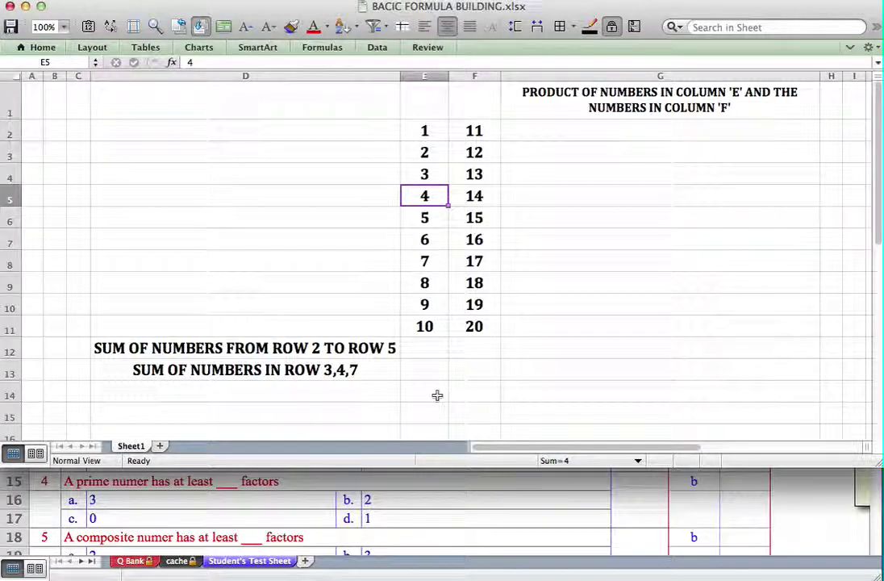
{"action": "left_click", "coordinate": [419, 348]}
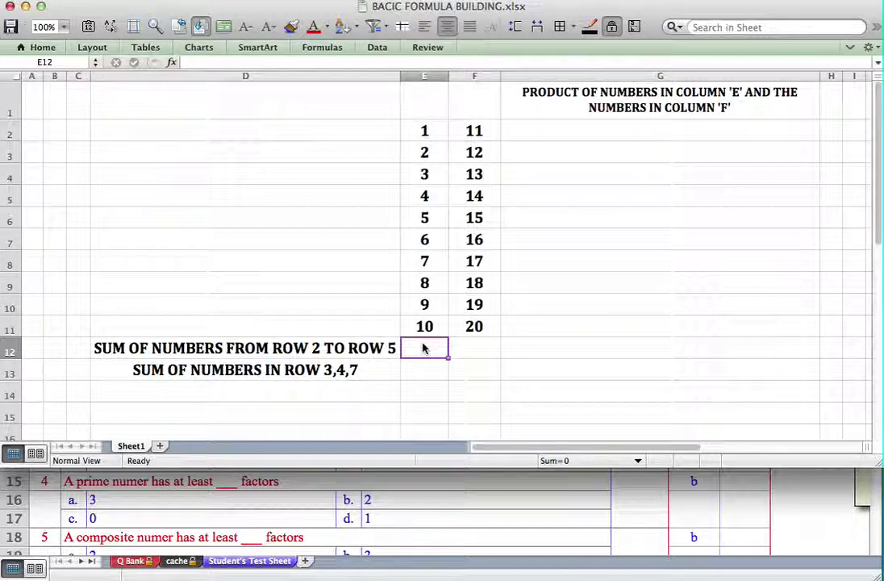
{"action": "type", "text": "="}
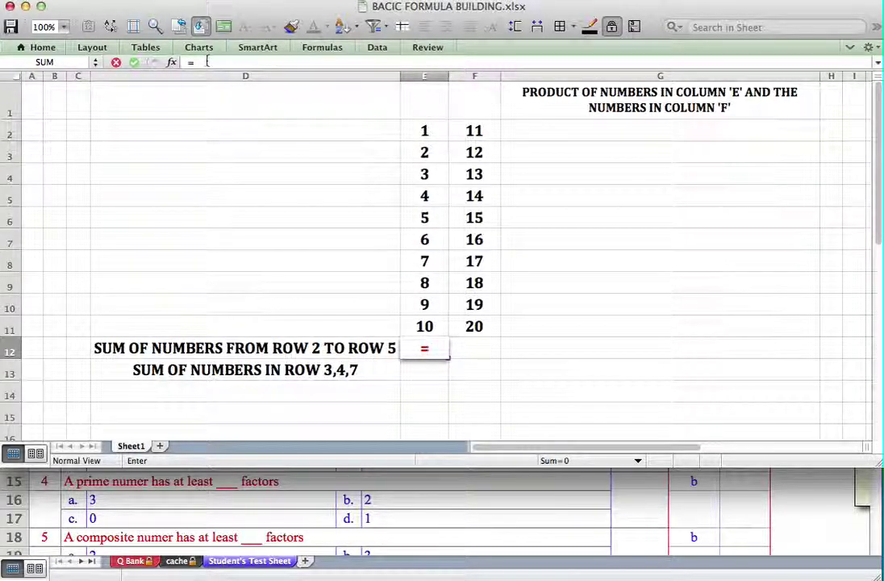
{"action": "left_click", "coordinate": [207, 61]}
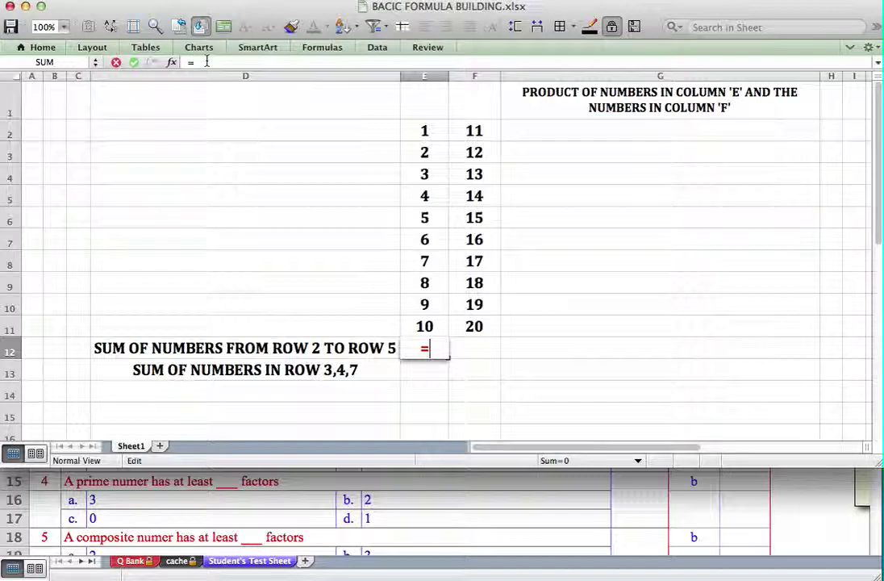
{"action": "type", "text": "SUM("}
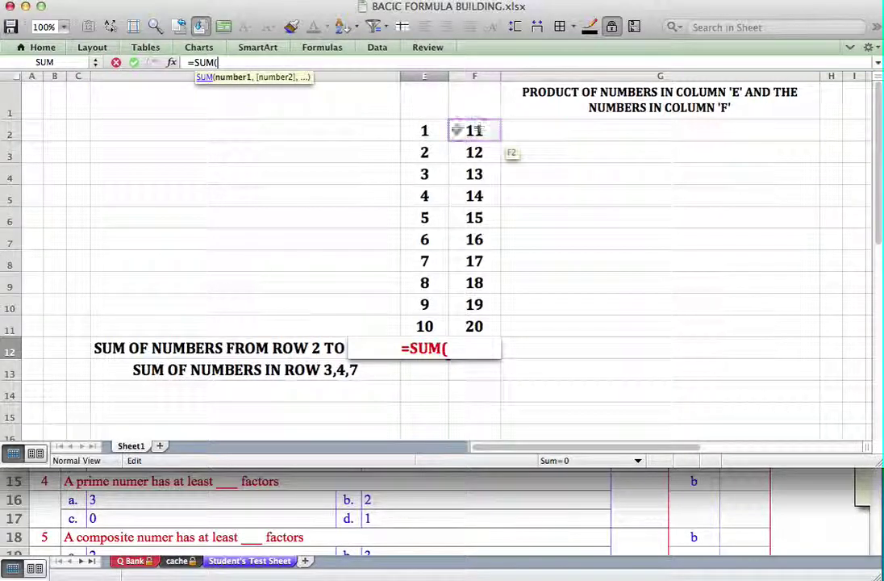
Complete =SUM(E2:E5) in E12 so it returns 10, then review its range.
{"action": "left_click", "coordinate": [425, 131]}
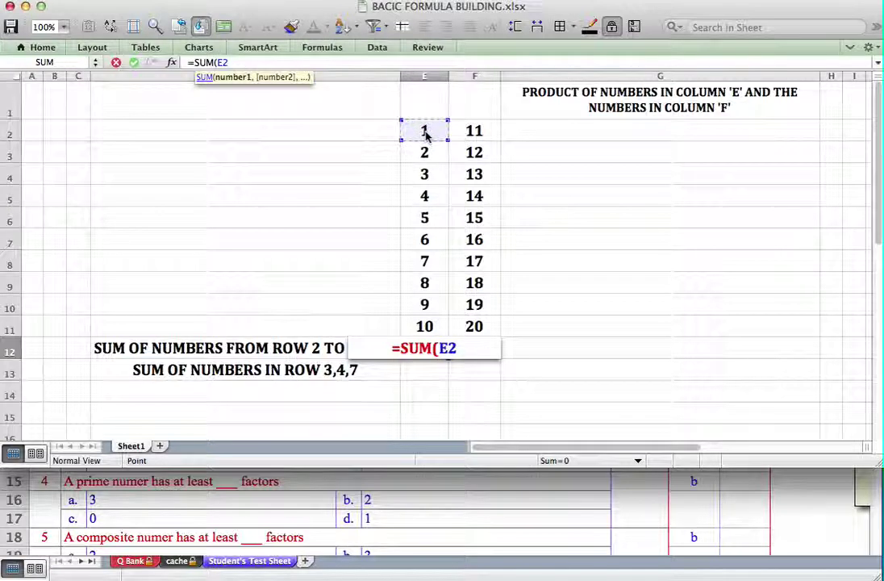
{"action": "left_click_drag", "start_coordinate": [425, 132], "coordinate": [426, 131]}
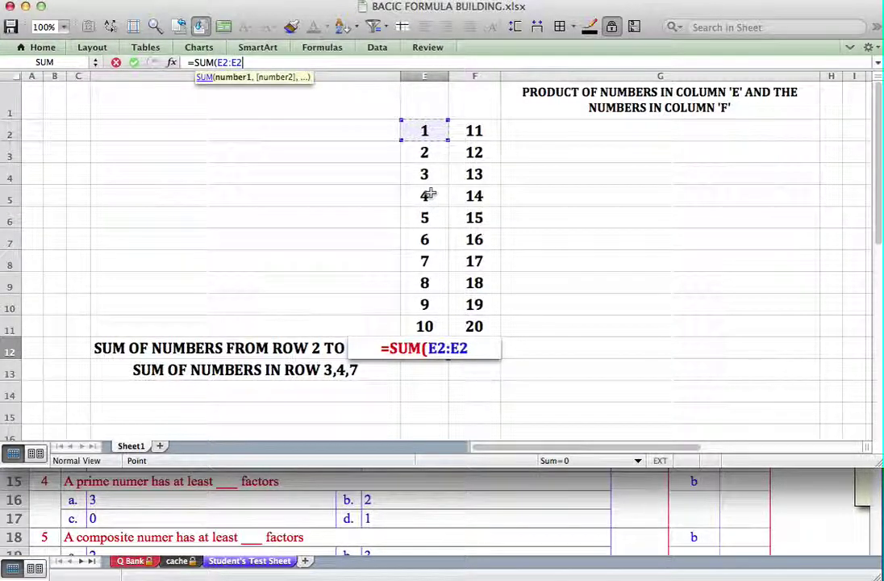
{"action": "left_click", "coordinate": [428, 194]}
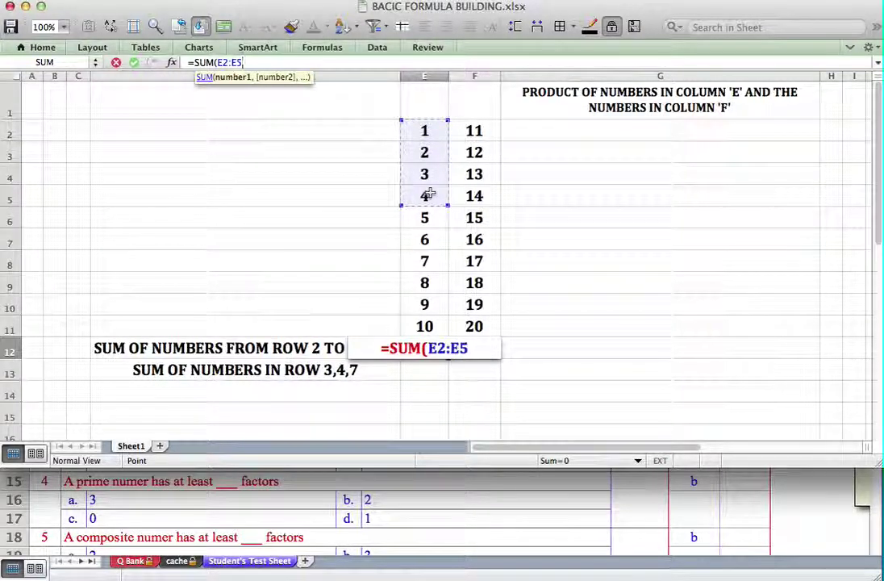
{"action": "type", "text": ")"}
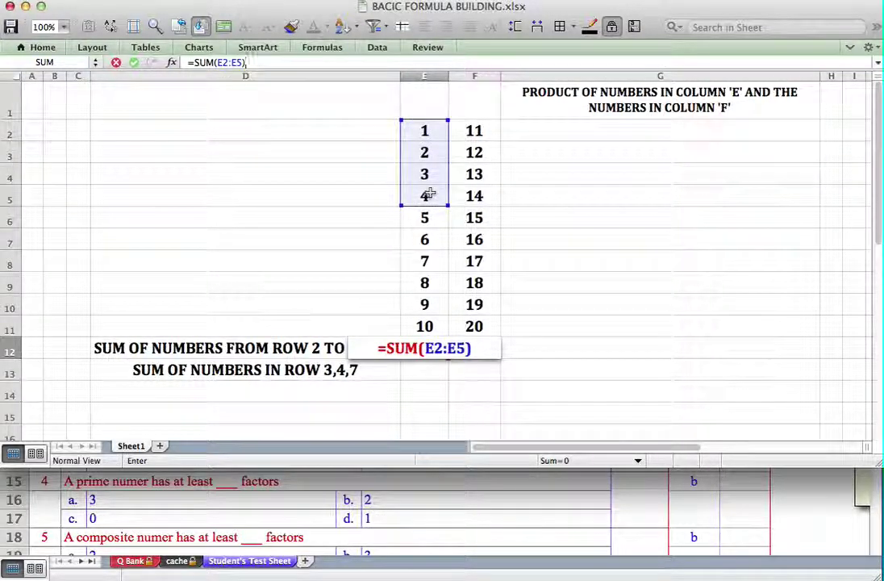
{"action": "key", "text": "Return"}
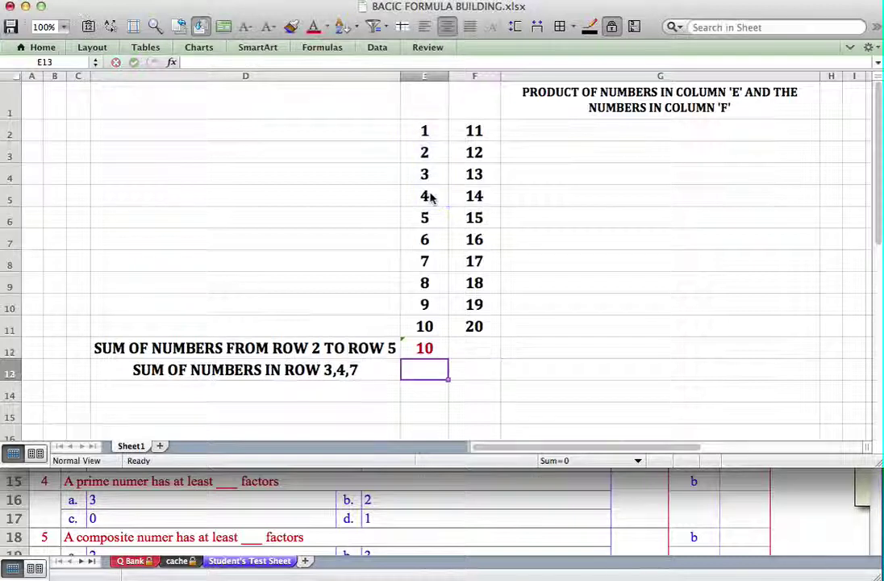
{"action": "left_click", "coordinate": [434, 347]}
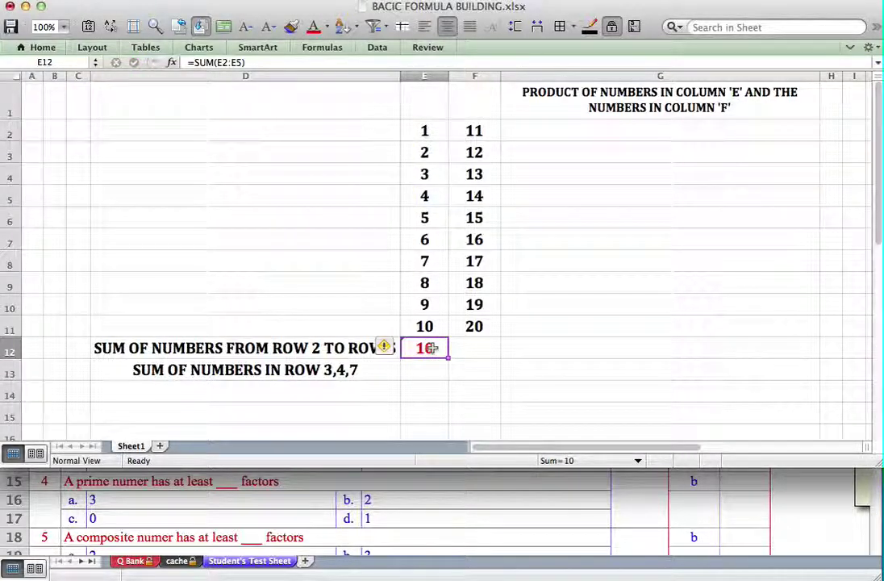
{"action": "double_click", "coordinate": [434, 348]}
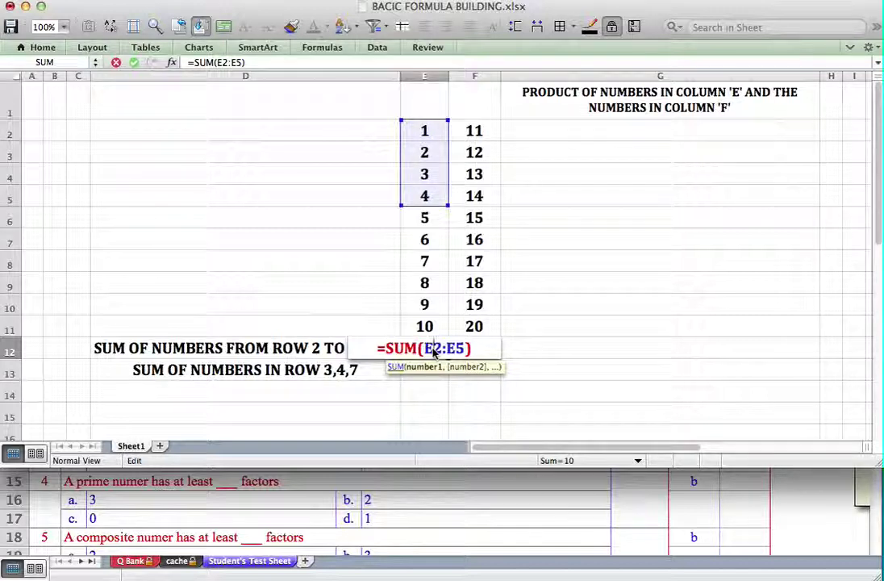
Change E2 from 1 to 5 and confirm the E12 total now reads 14.
{"action": "key", "text": "Return"}
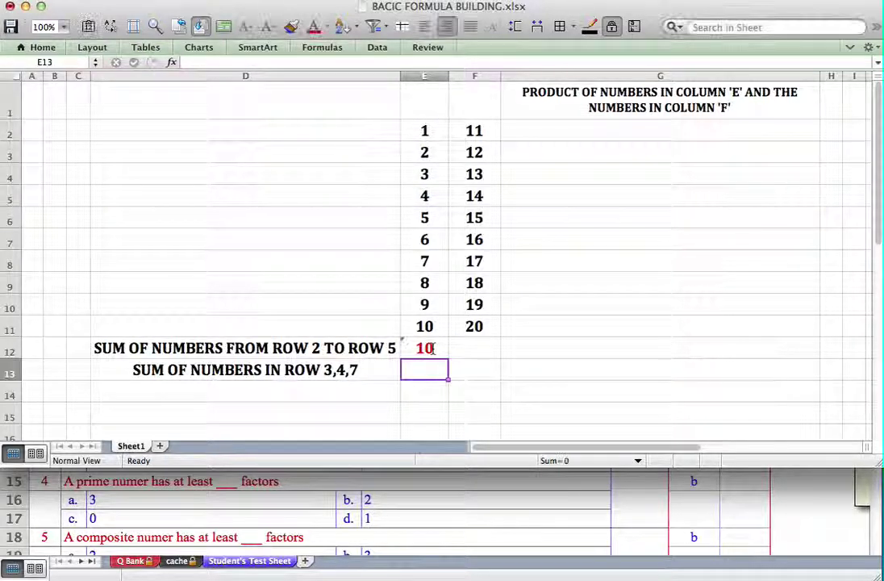
{"action": "left_click", "coordinate": [434, 347]}
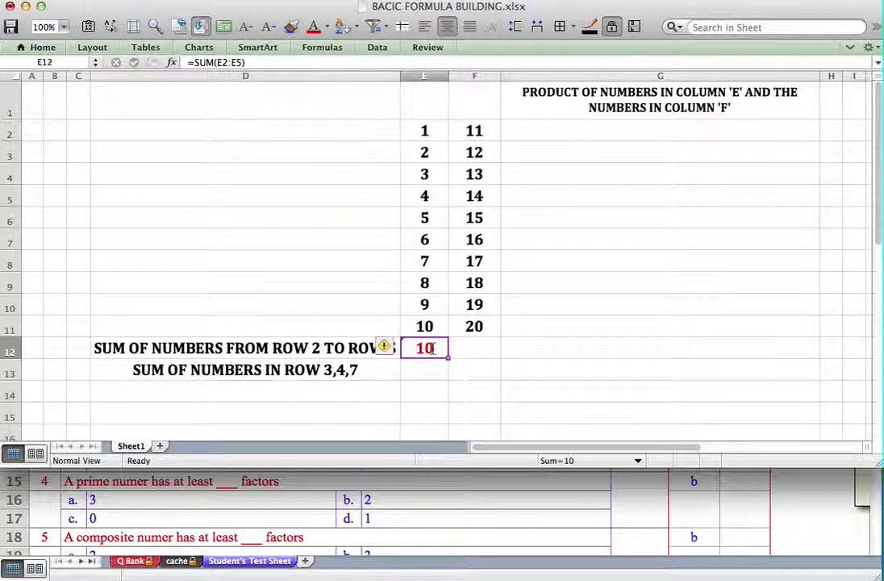
{"action": "left_click", "coordinate": [435, 130]}
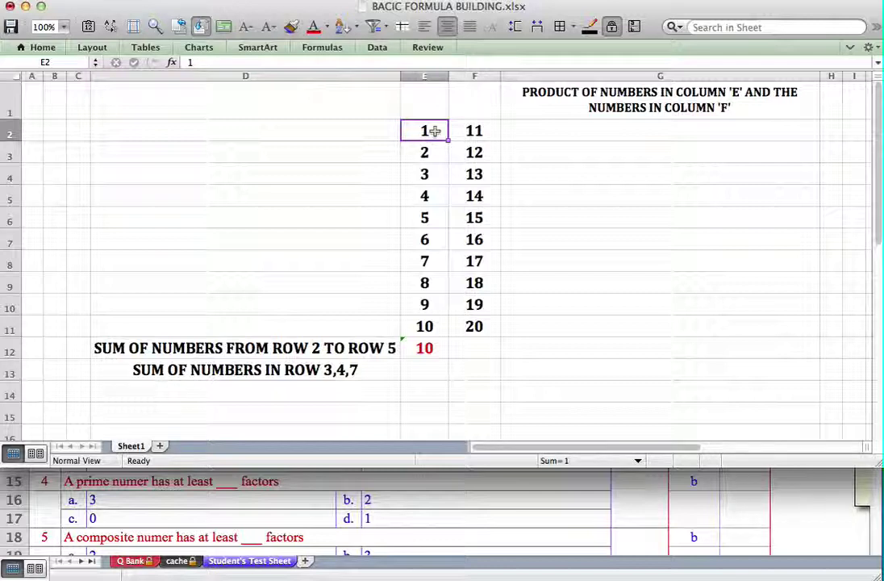
{"action": "type", "text": "5"}
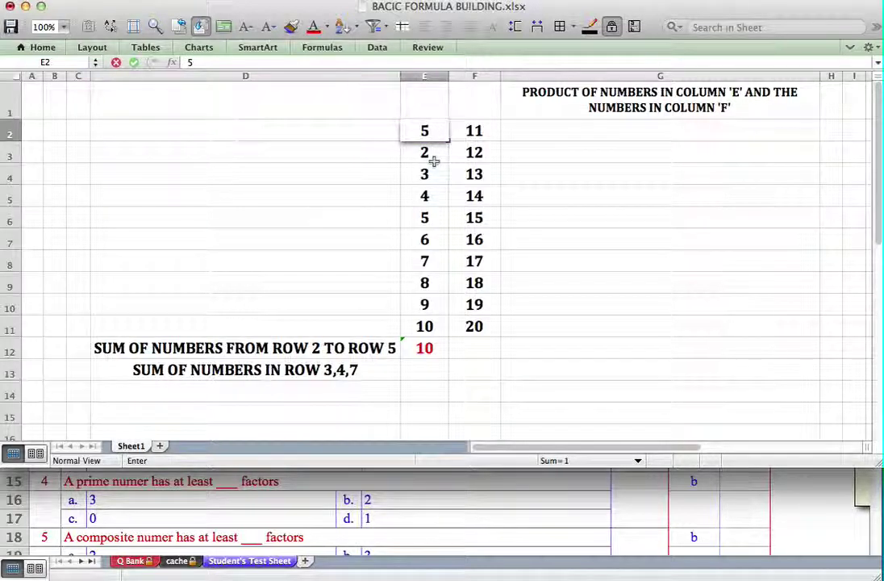
{"action": "key", "text": "Return"}
{"action": "left_click", "coordinate": [426, 347]}
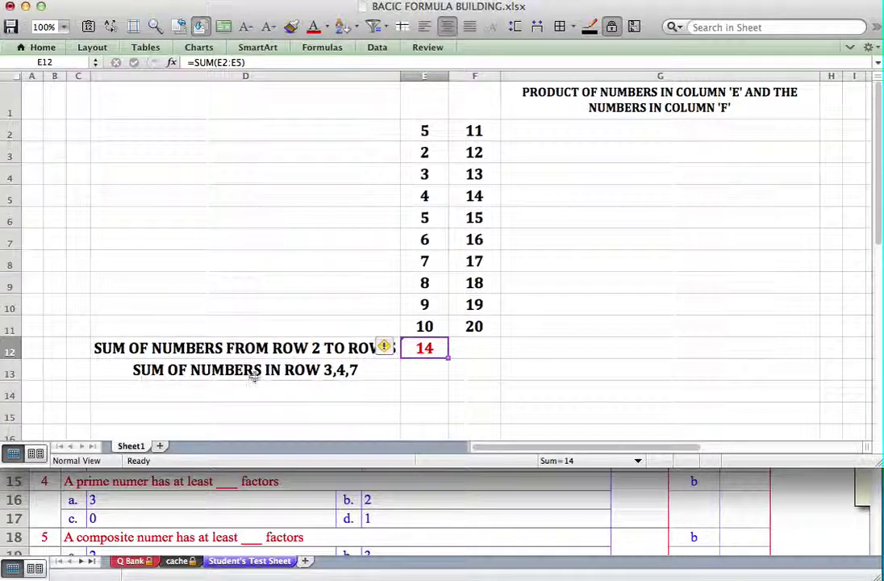
Enter =SUM(E3,E4,E7) in E13 to total rows 3, 4 and 7, giving 11.
{"action": "left_click", "coordinate": [421, 370]}
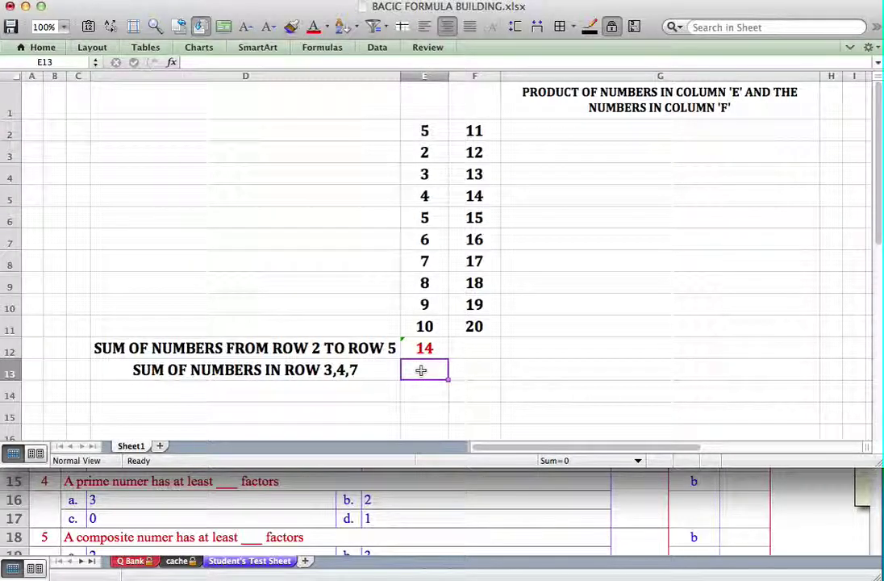
{"action": "type", "text": "="}
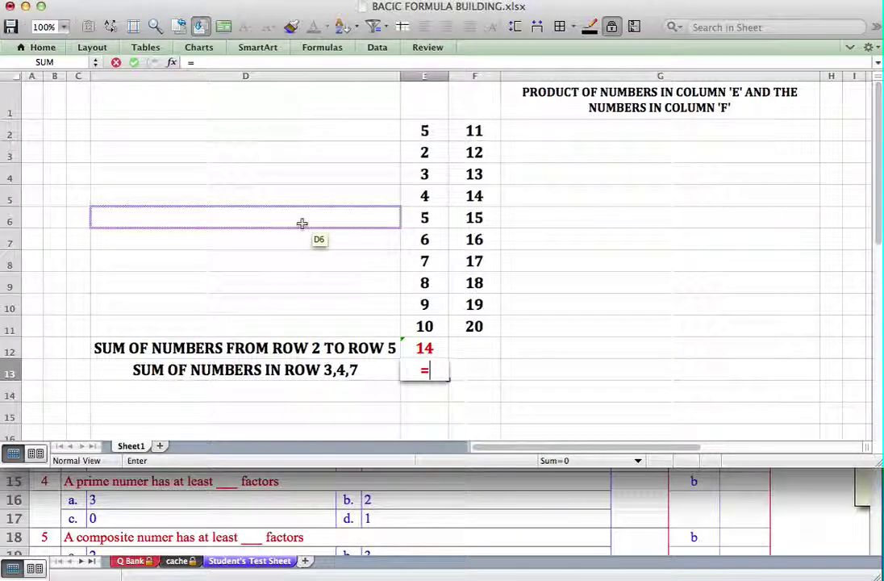
{"action": "type", "text": "SUM"}
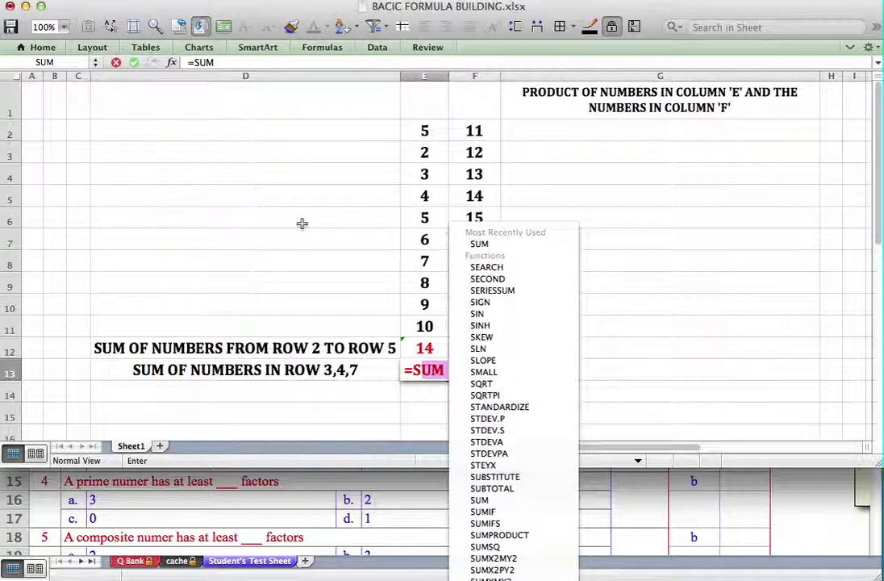
{"action": "type", "text": "("}
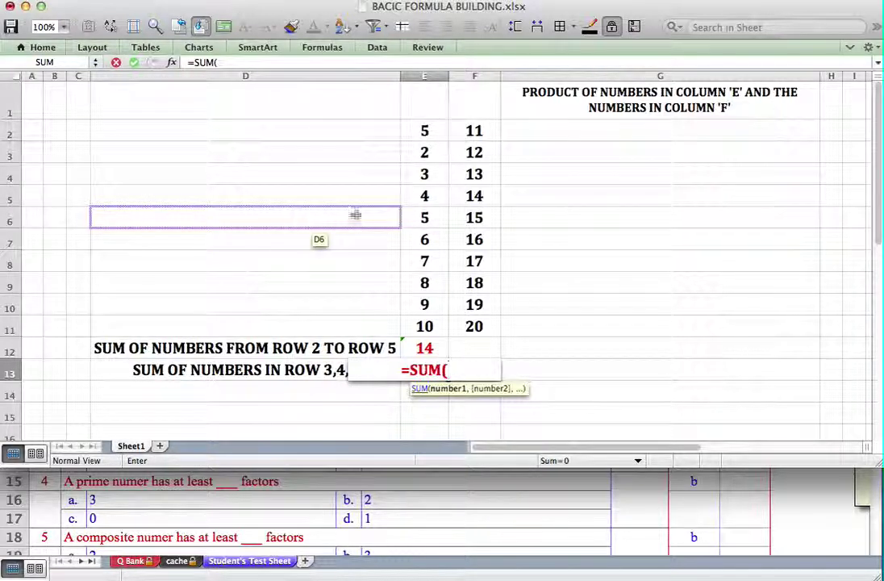
{"action": "left_click", "coordinate": [426, 160]}
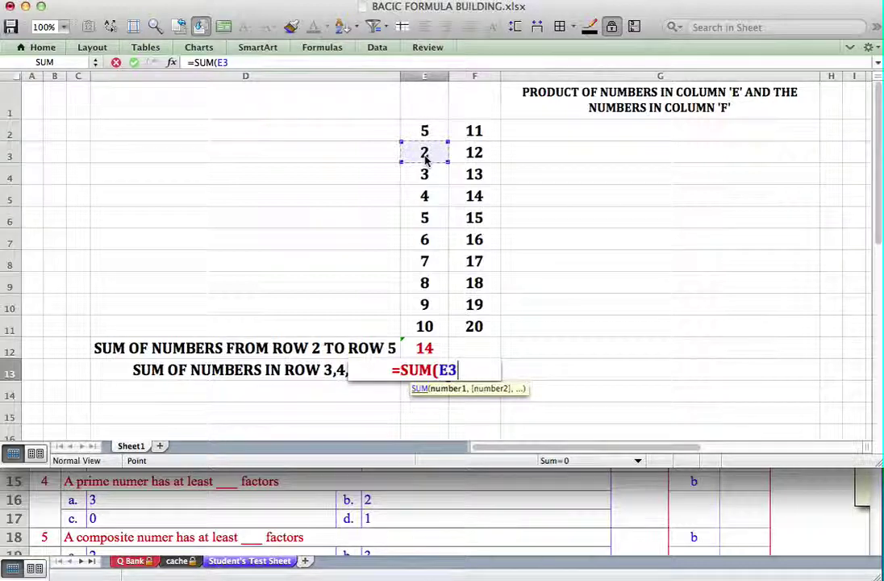
{"action": "type", "text": ","}
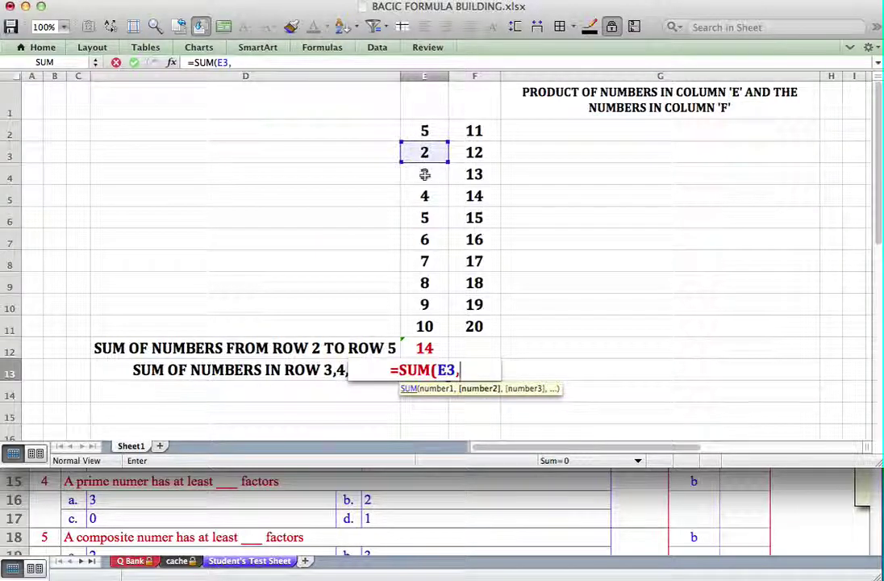
{"action": "left_click", "coordinate": [424, 174]}
{"action": "type", "text": ","}
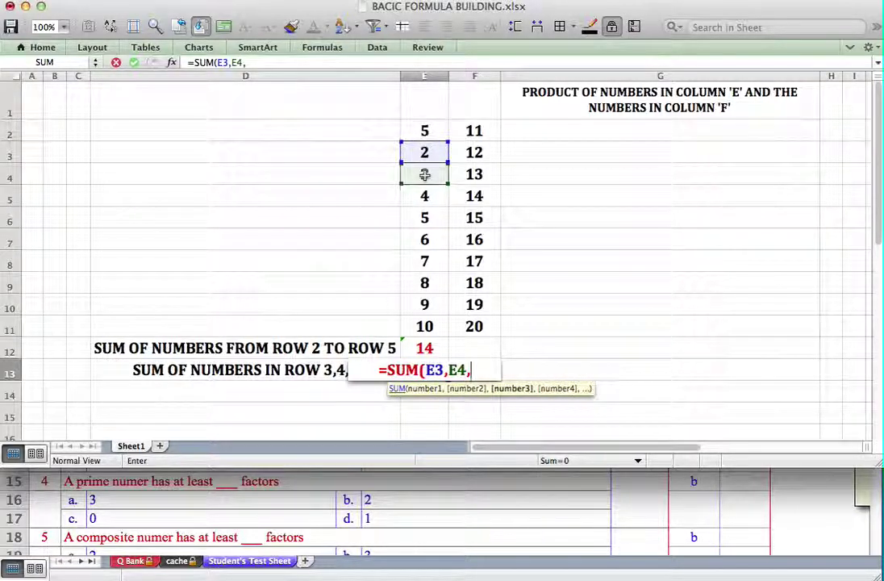
{"action": "left_click", "coordinate": [423, 240]}
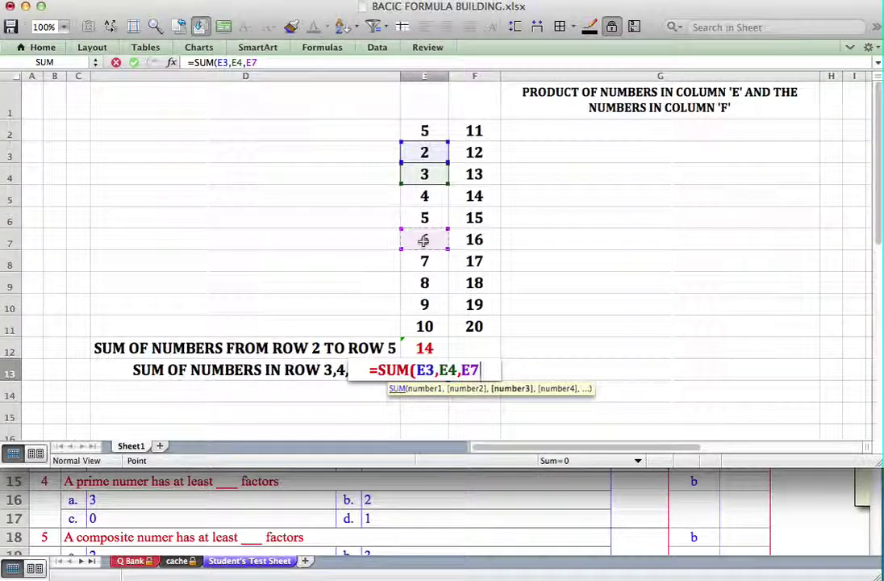
{"action": "type", "text": ")"}
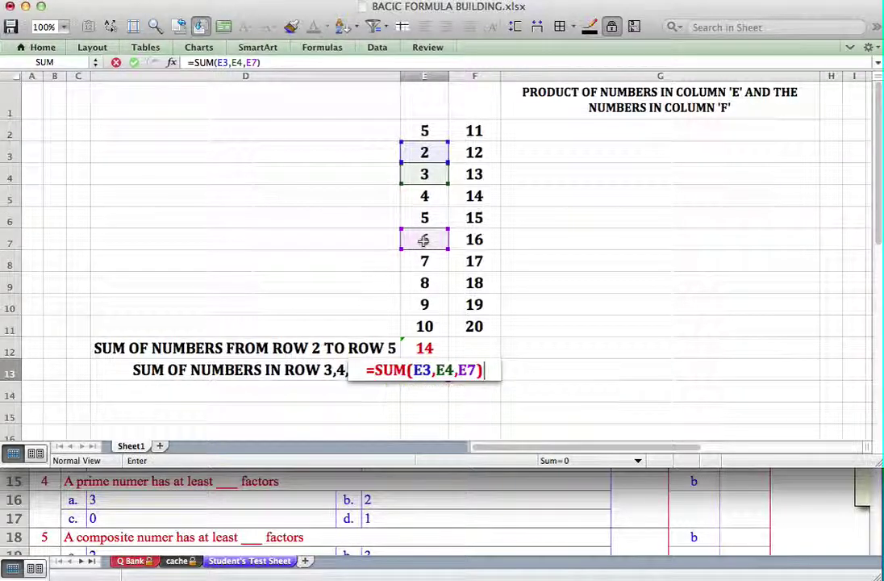
{"action": "key", "text": "Return"}
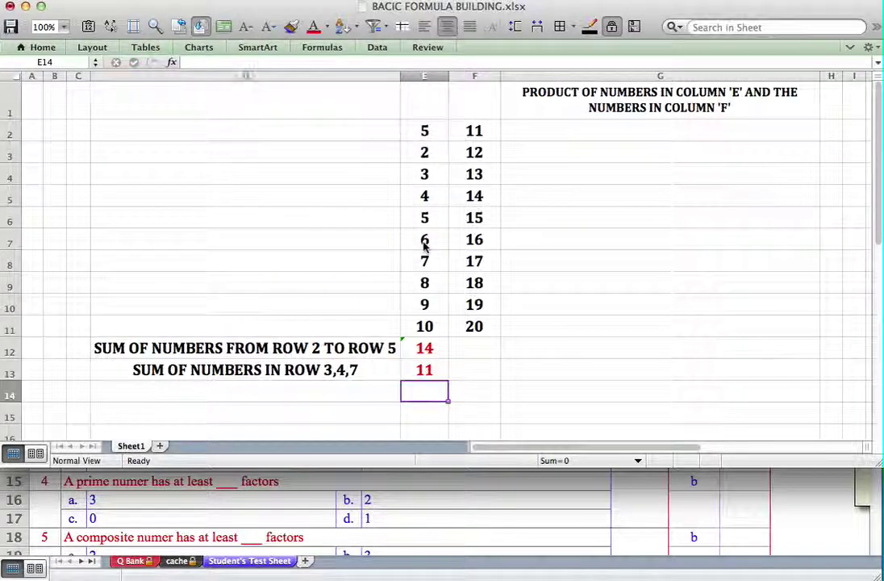
{"action": "left_click", "coordinate": [418, 371]}
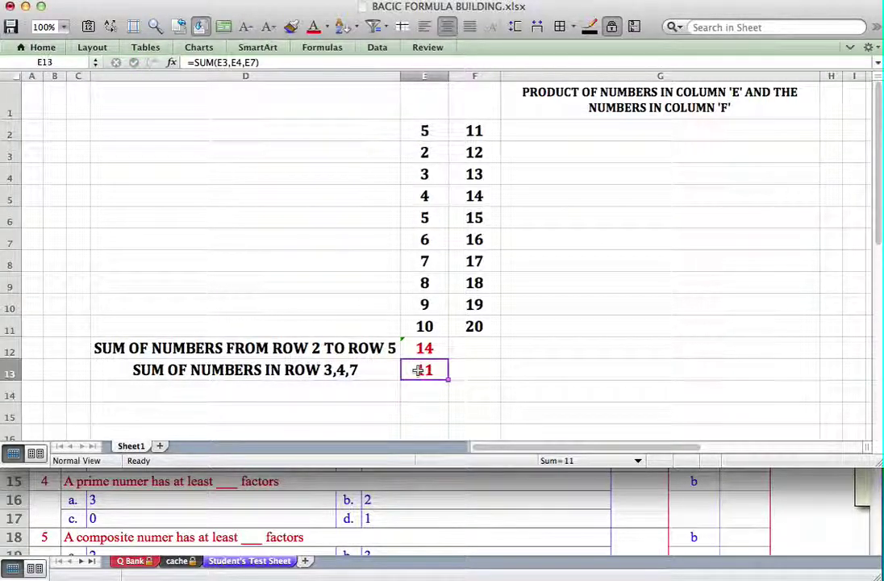
Change E4 from 3 to 4 so the sums update to 15 and 12.
{"action": "left_click", "coordinate": [427, 175]}
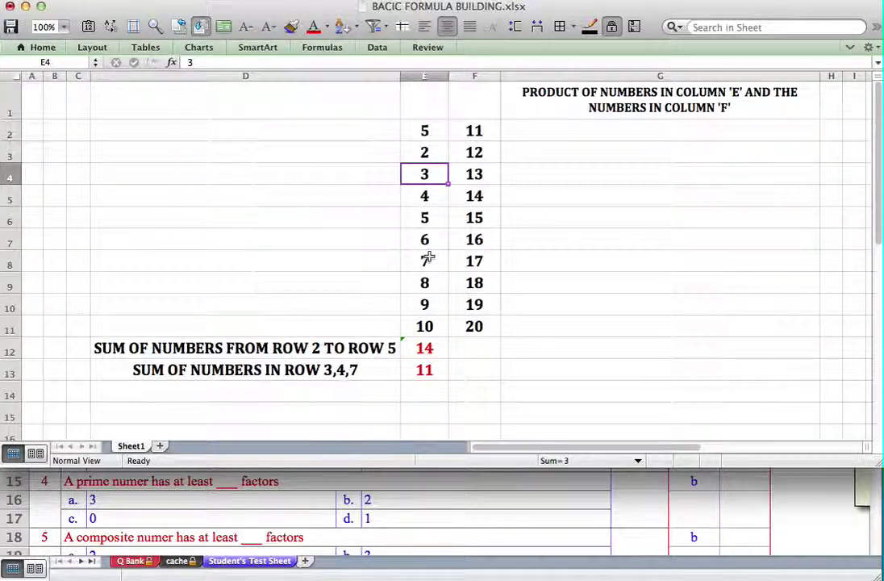
{"action": "type", "text": "4"}
{"action": "key", "text": "Return"}
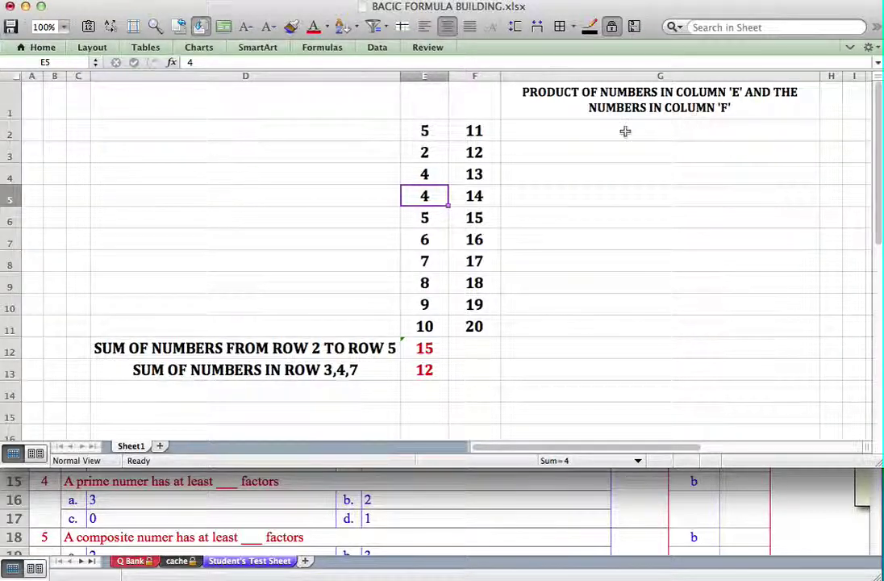
{"action": "left_click", "coordinate": [421, 130]}
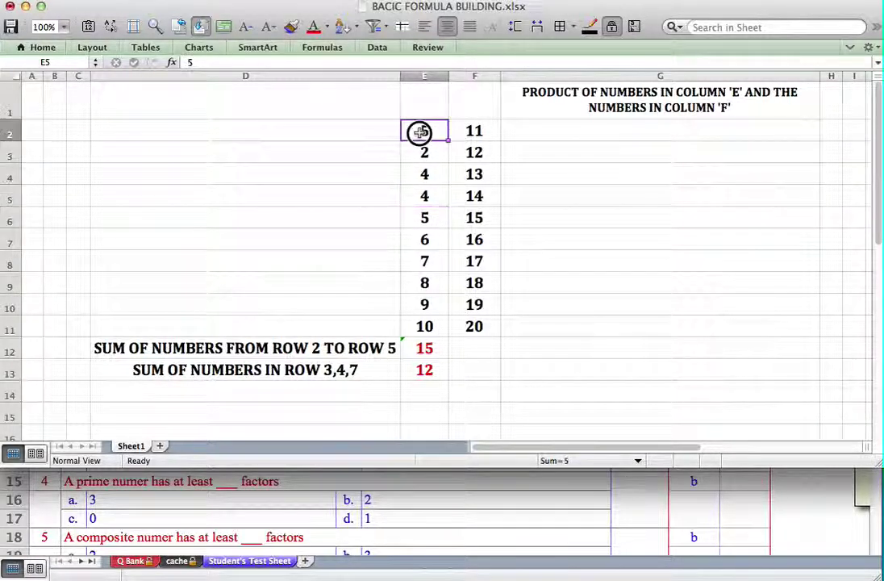
{"action": "left_click", "coordinate": [474, 131]}
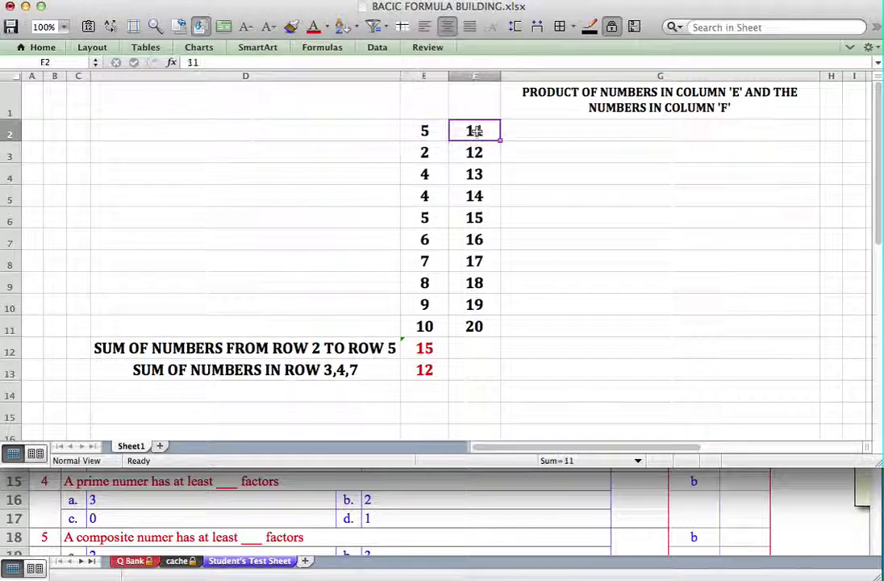
Enter =E2*F2 in G2 to get the row 2 product of 55.
{"action": "left_click", "coordinate": [538, 129]}
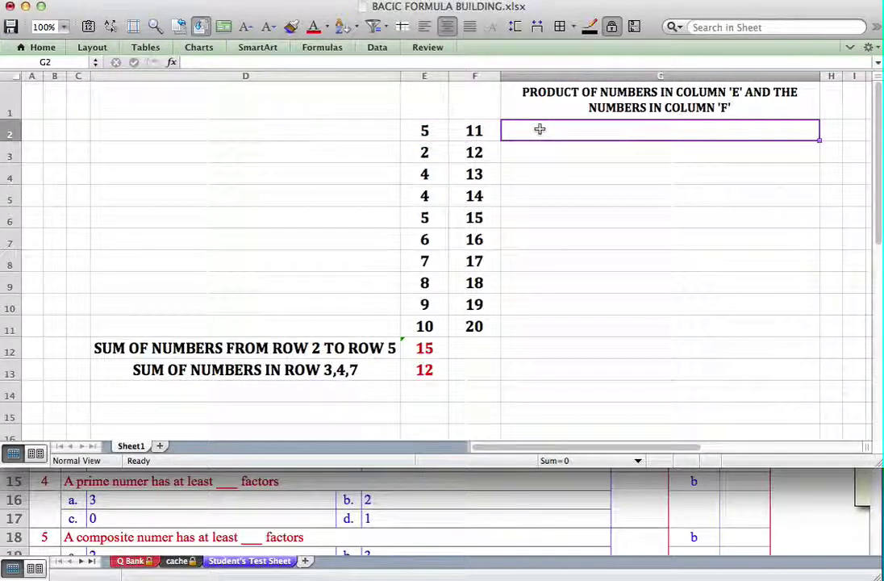
{"action": "type", "text": "="}
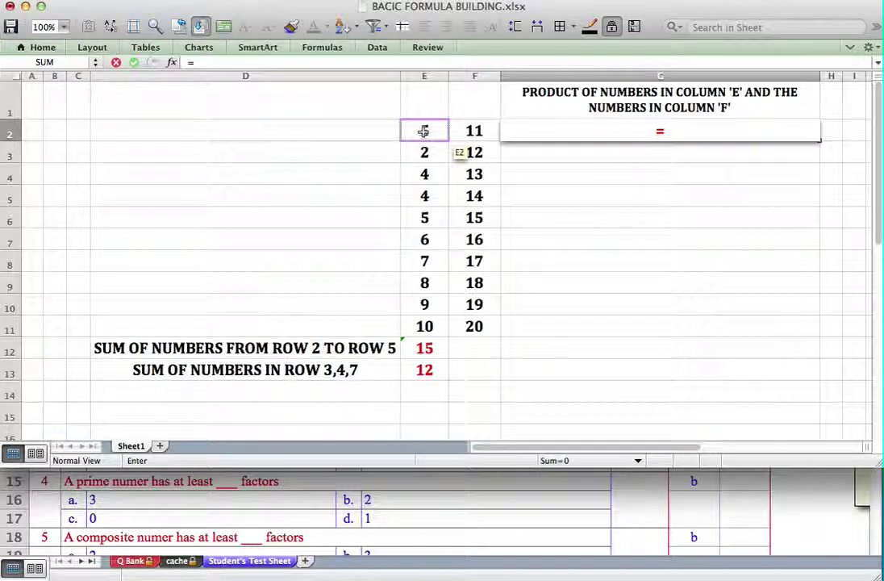
{"action": "left_click", "coordinate": [423, 132]}
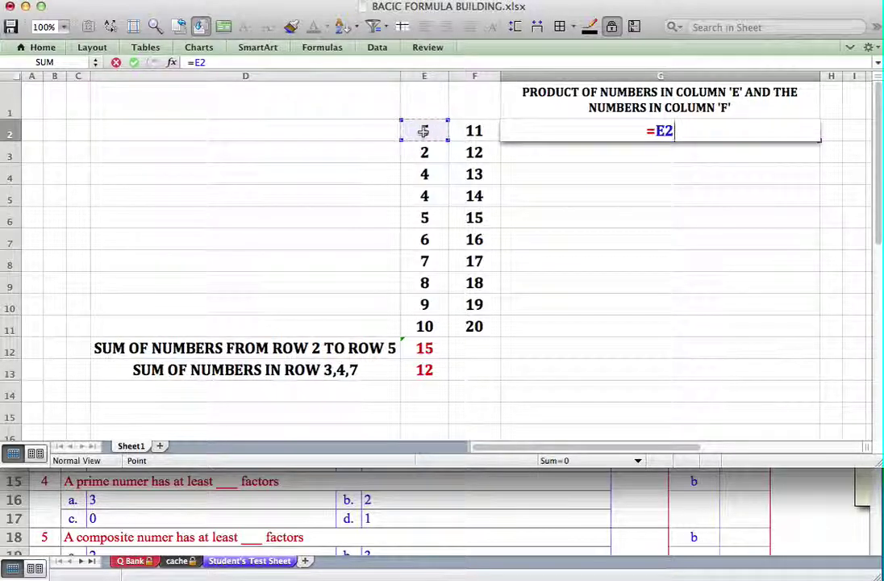
{"action": "type", "text": "*"}
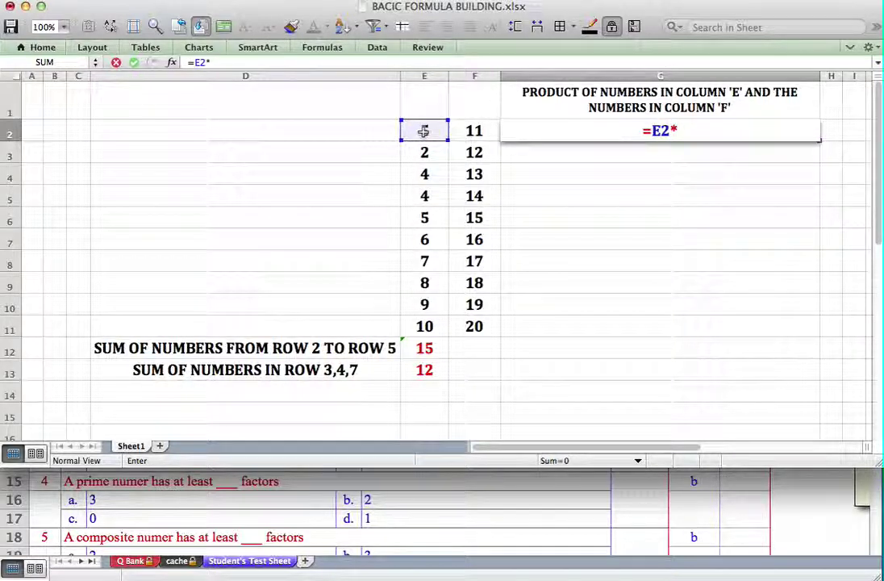
{"action": "left_click", "coordinate": [474, 130]}
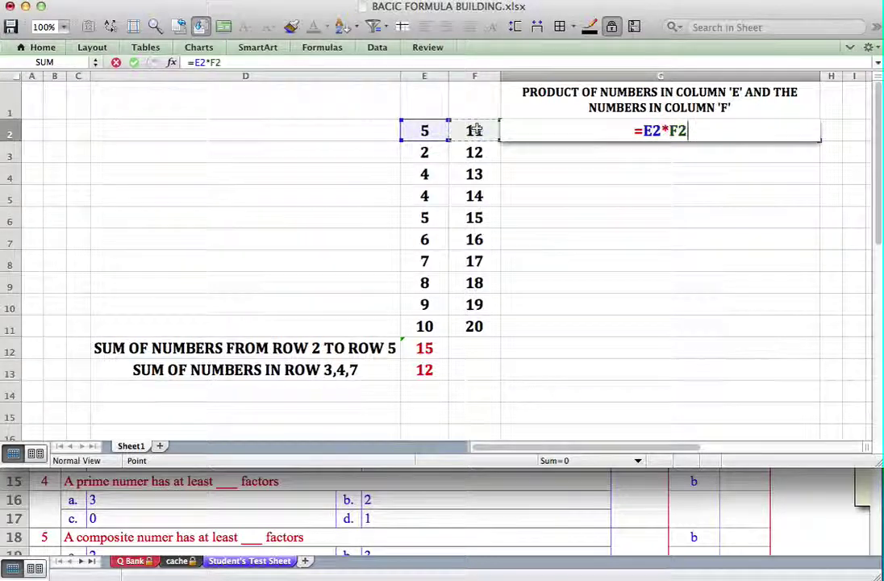
{"action": "key", "text": "Return"}
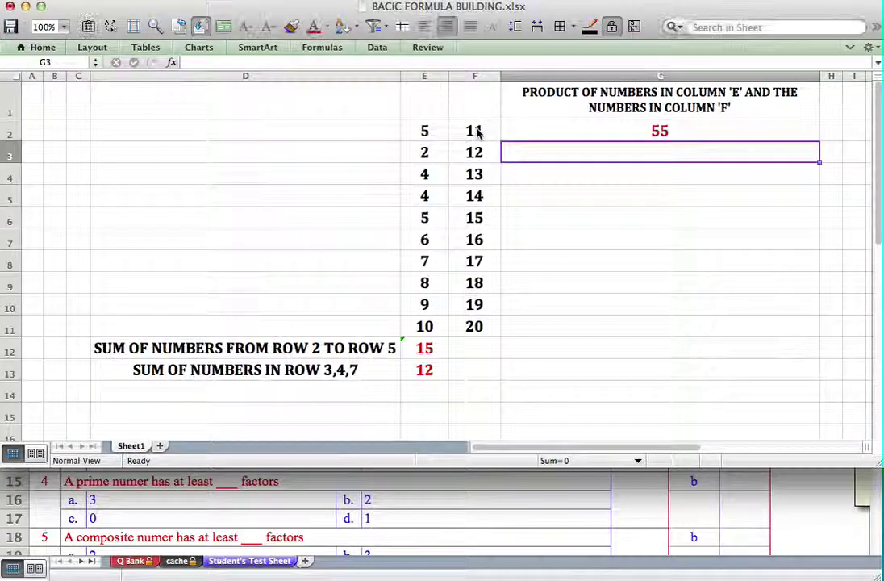
{"action": "left_click", "coordinate": [651, 130]}
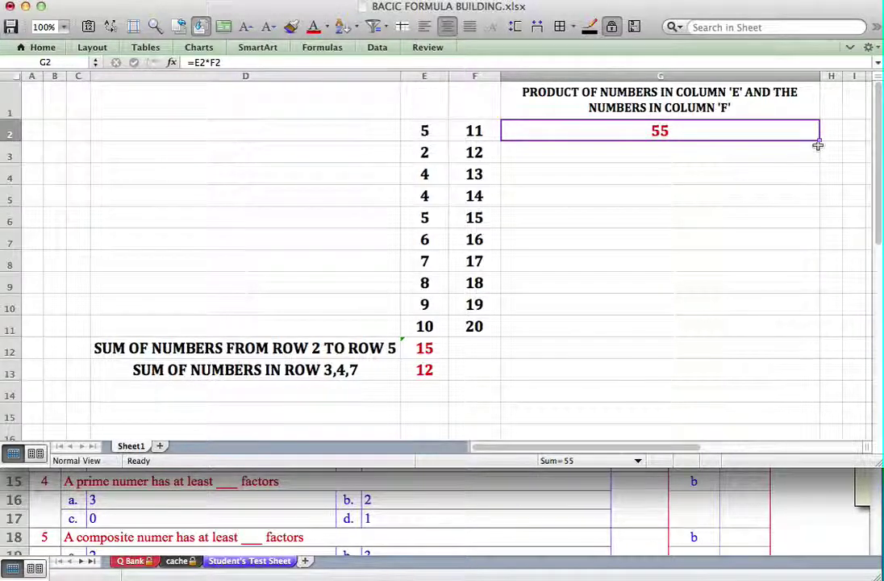
Fill G2's product formula down to G11 and check the copies in G3 to G5.
{"action": "left_click_drag", "start_coordinate": [818, 144], "coordinate": [819, 332]}
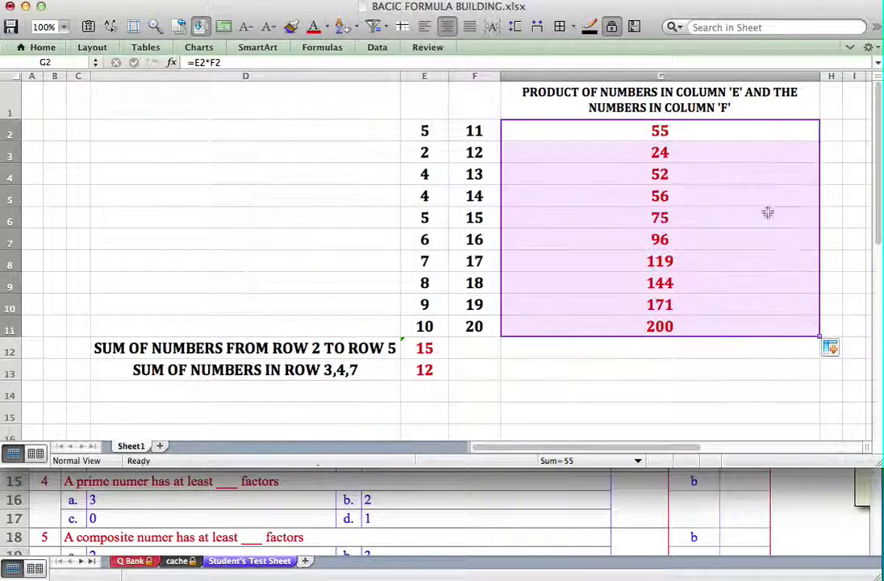
{"action": "left_click", "coordinate": [712, 133]}
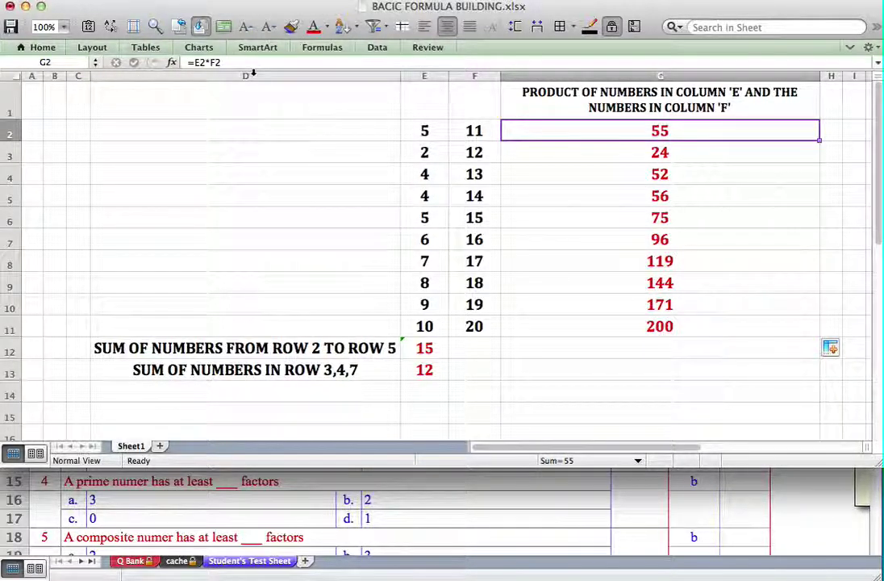
{"action": "left_click", "coordinate": [329, 64]}
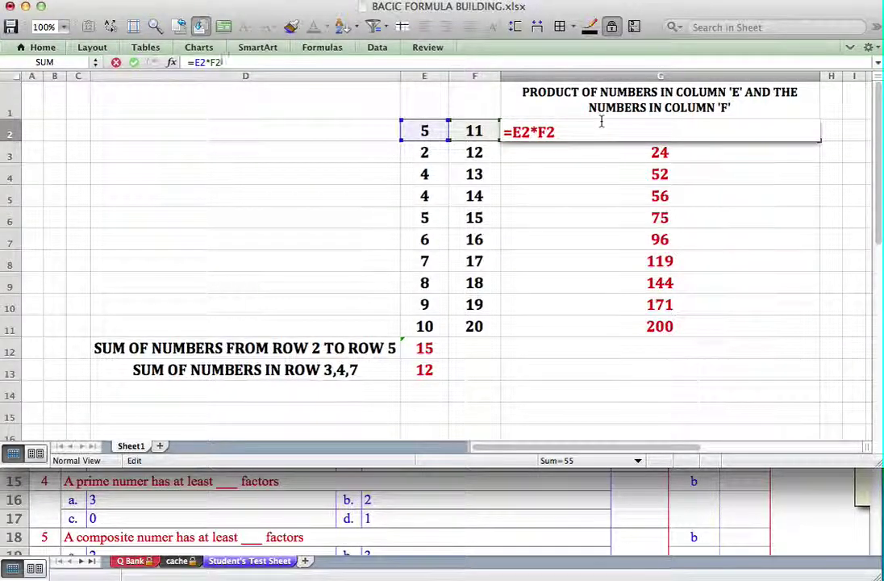
{"action": "key", "text": "Return"}
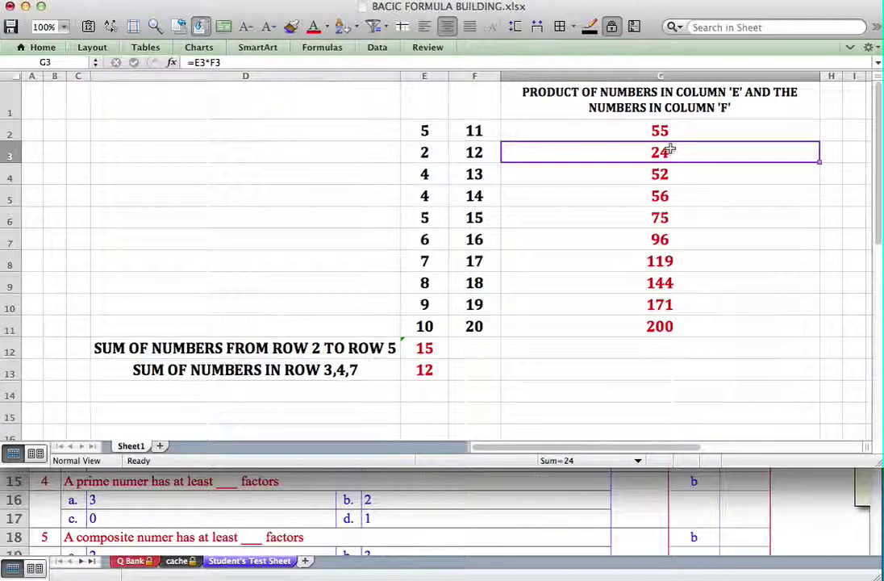
{"action": "left_click", "coordinate": [671, 174]}
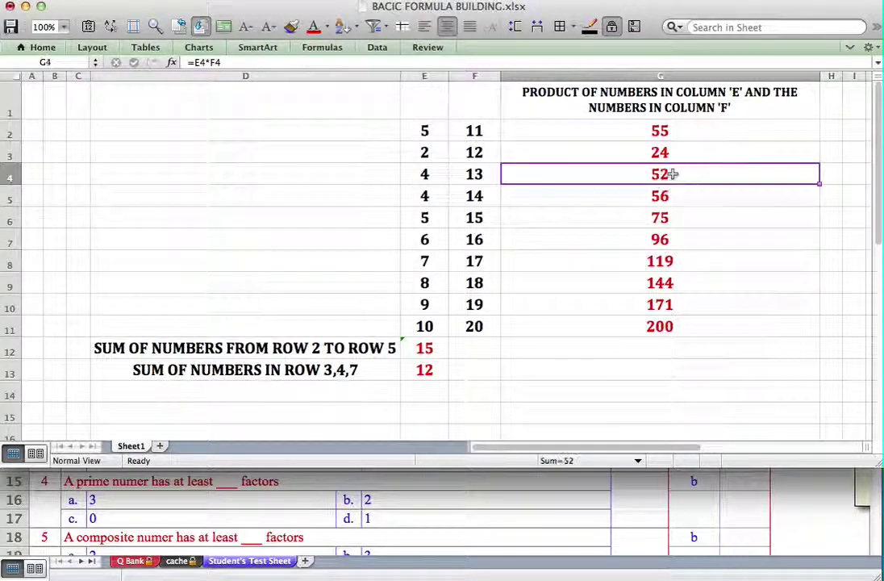
{"action": "left_click", "coordinate": [676, 198]}
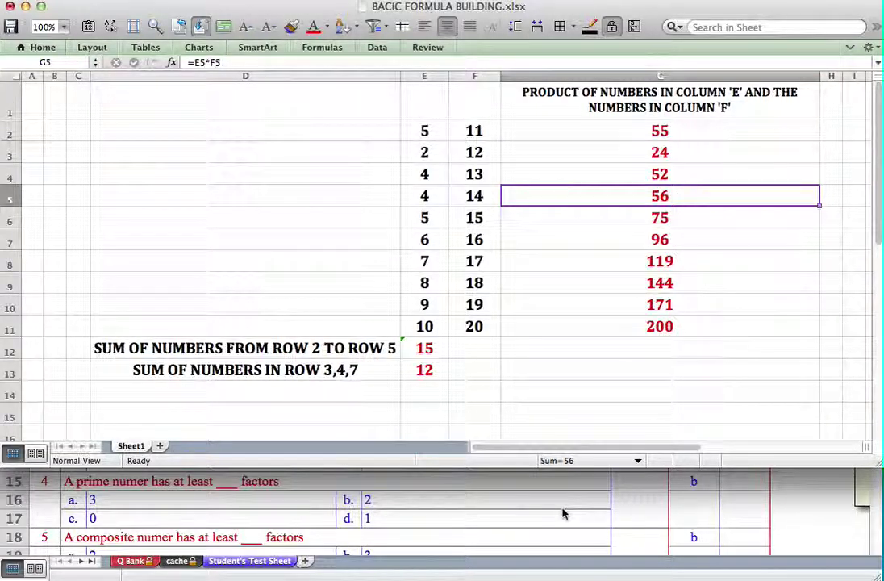
{"action": "left_click", "coordinate": [563, 513]}
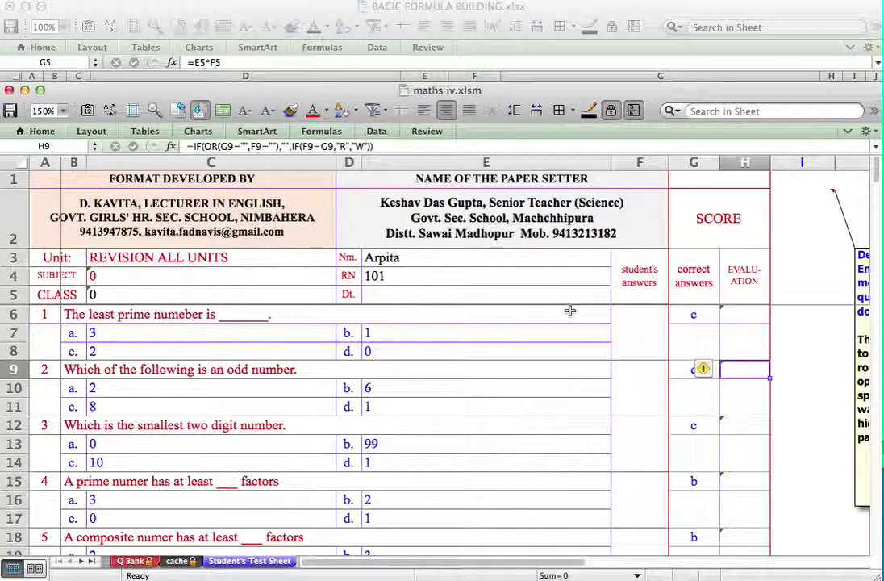
{"action": "left_click", "coordinate": [161, 337]}
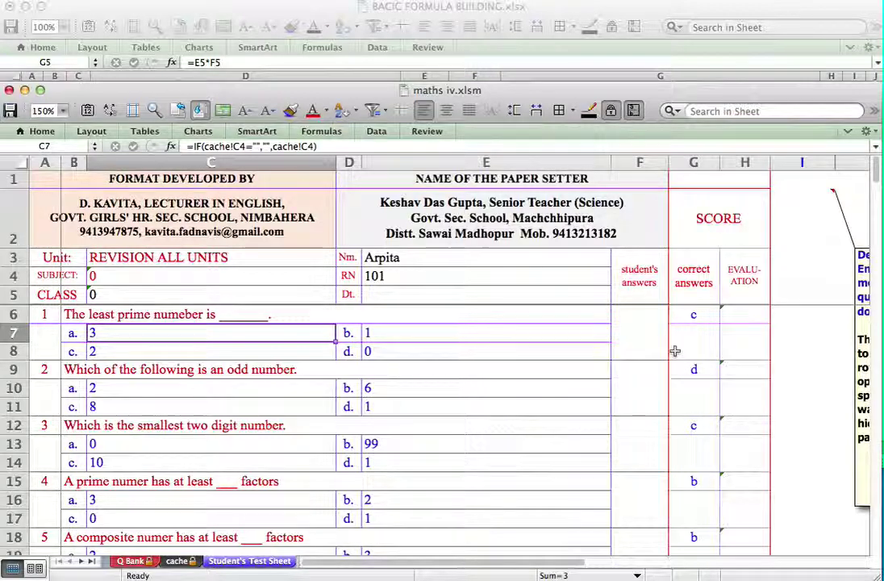
{"action": "left_click", "coordinate": [706, 274]}
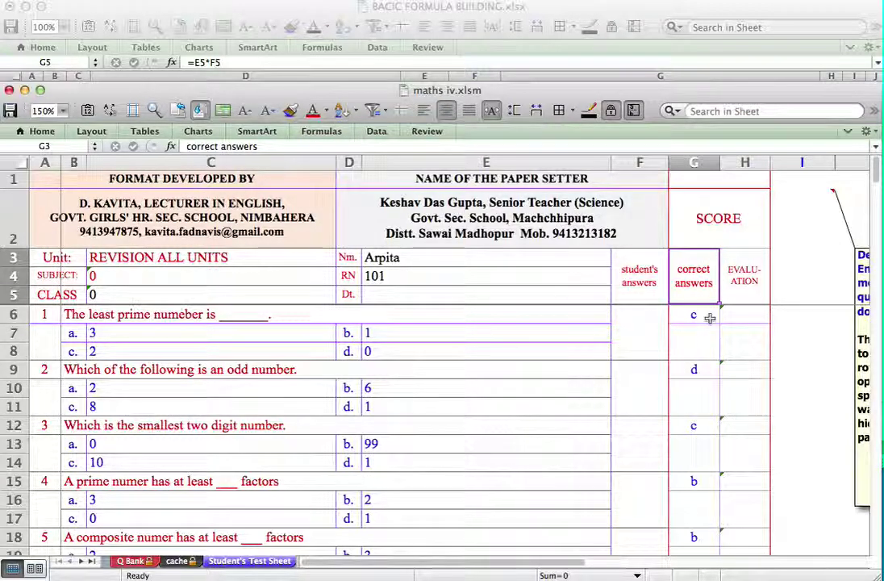
{"action": "left_click_drag", "start_coordinate": [701, 161], "coordinate": [756, 162]}
{"action": "right_click", "coordinate": [754, 161]}
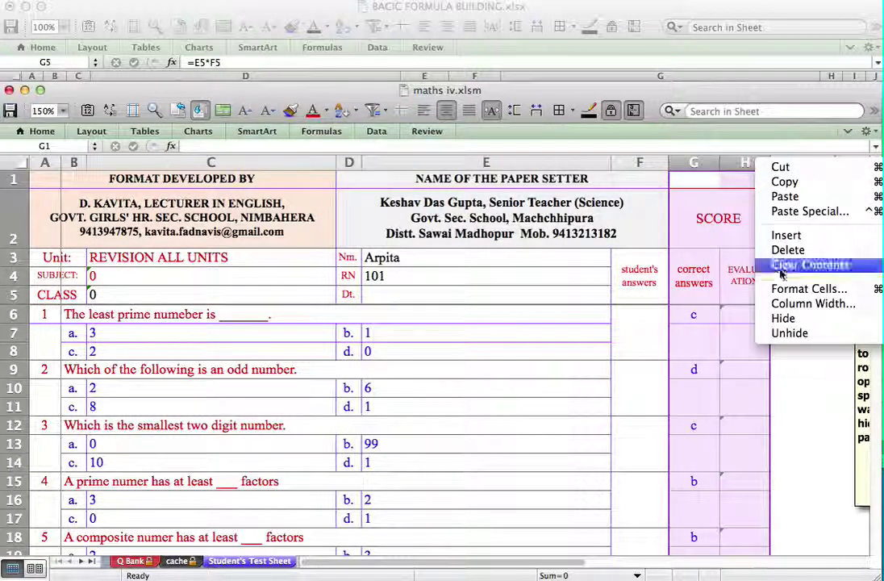
{"action": "left_click", "coordinate": [784, 317]}
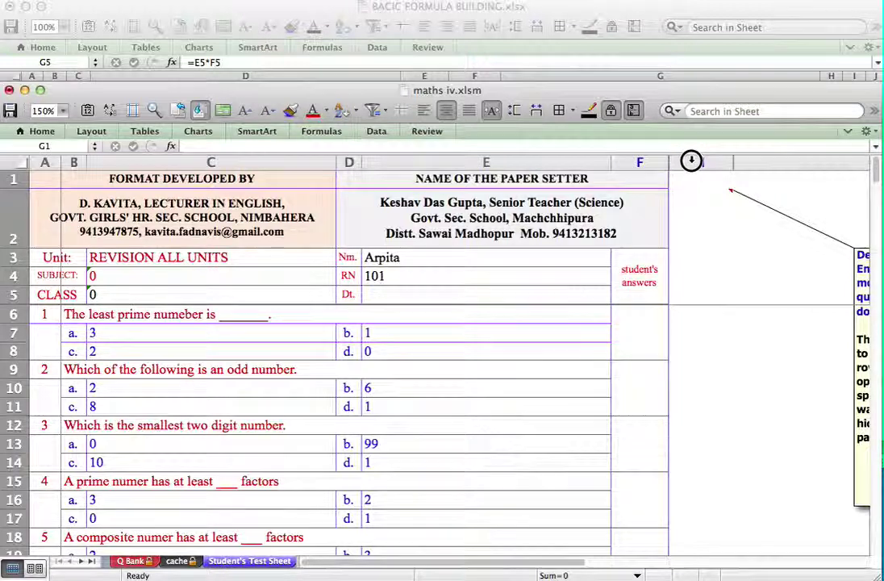
{"action": "left_click", "coordinate": [691, 160]}
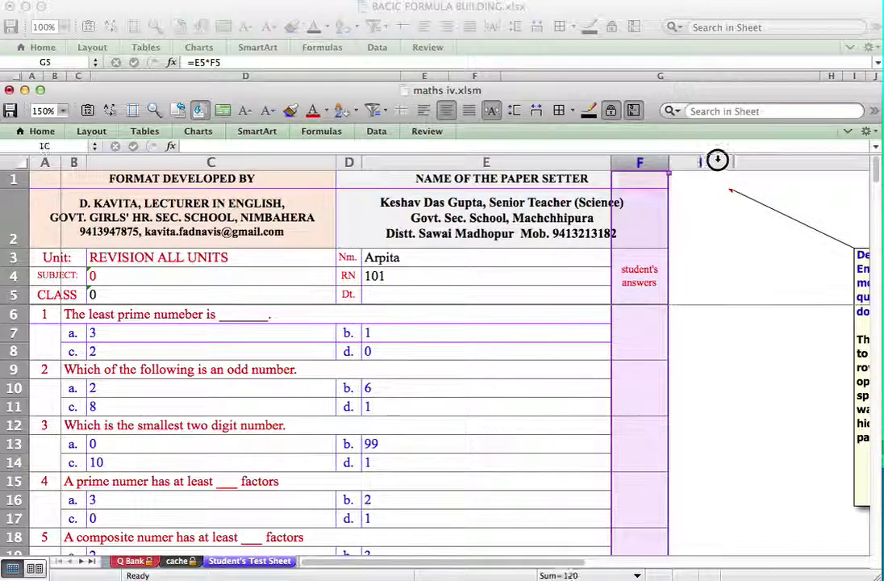
{"action": "mouse_move", "coordinate": [717, 161]}
{"action": "left_mouse_down"}
{"action": "mouse_move", "coordinate": [732, 160]}
{"action": "mouse_move", "coordinate": [712, 163]}
{"action": "left_mouse_up"}
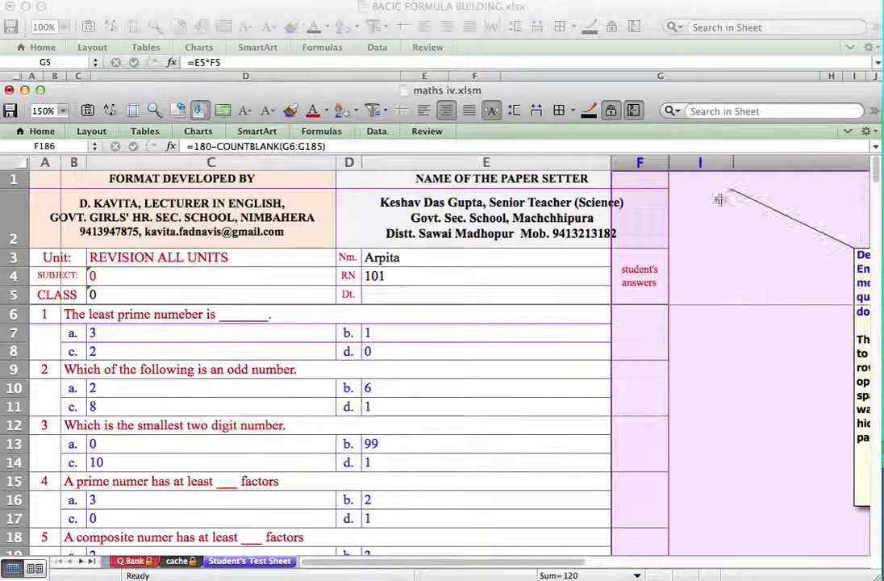
{"action": "right_click", "coordinate": [700, 163]}
{"action": "left_click", "coordinate": [751, 336]}
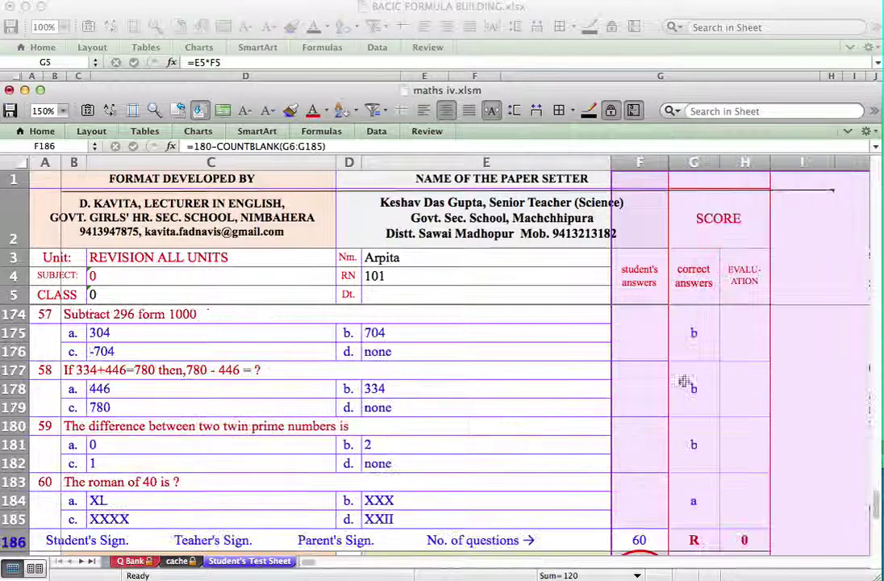
{"action": "left_click", "coordinate": [692, 333]}
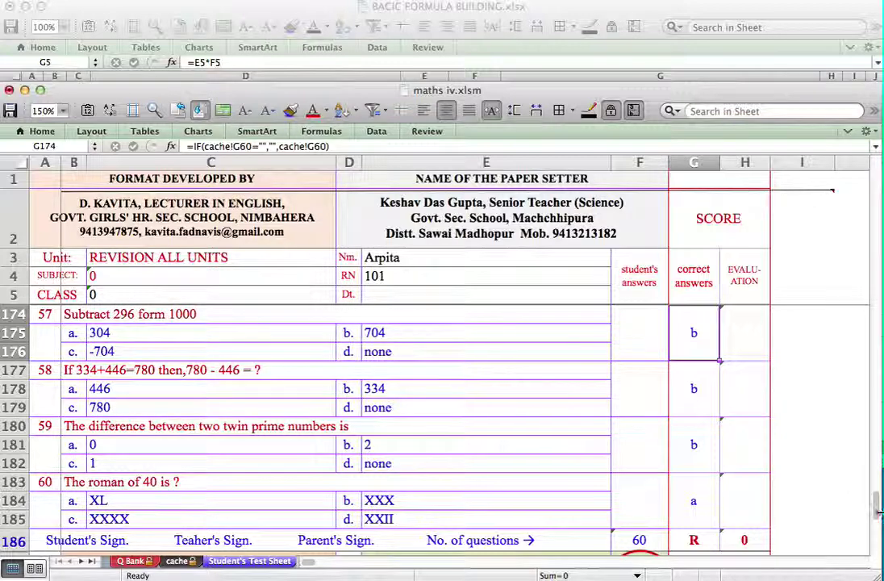
{"action": "left_click_drag", "start_coordinate": [876, 510], "coordinate": [876, 176]}
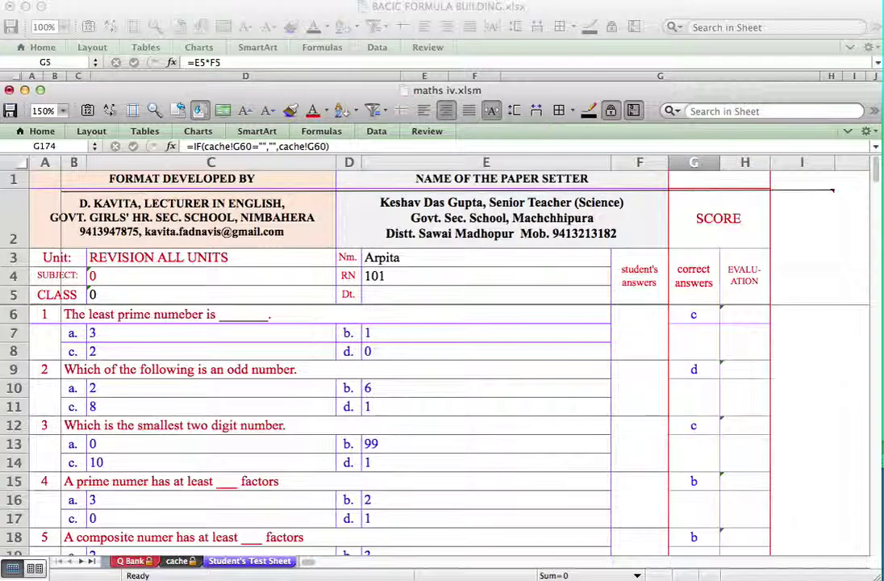
Enter c in F6 as the student's answer to question 1, so H6 marks R.
{"action": "left_click", "coordinate": [199, 317]}
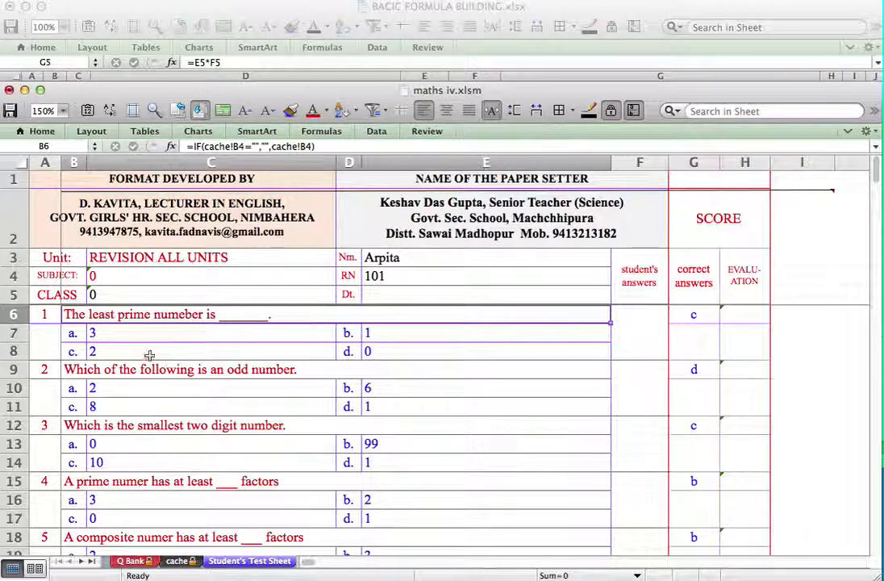
{"action": "left_click", "coordinate": [126, 353]}
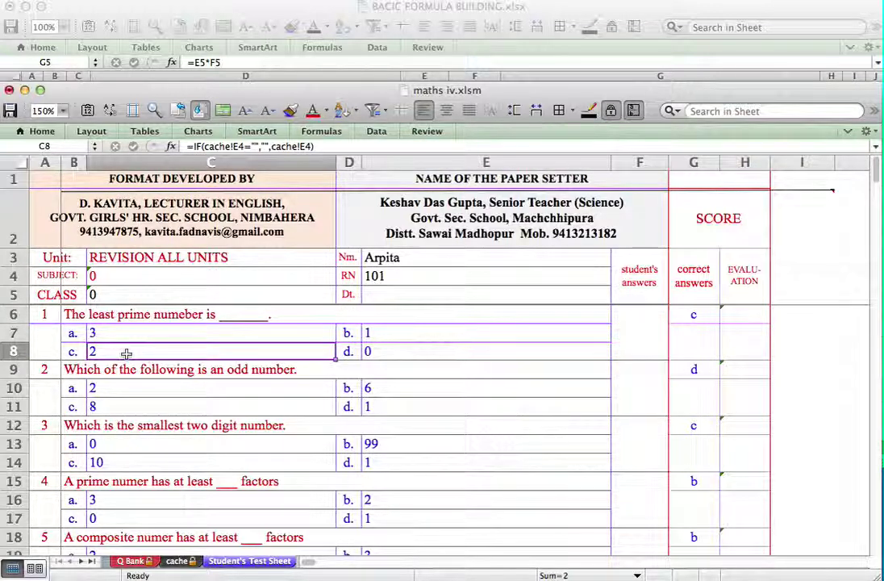
{"action": "left_click", "coordinate": [641, 323]}
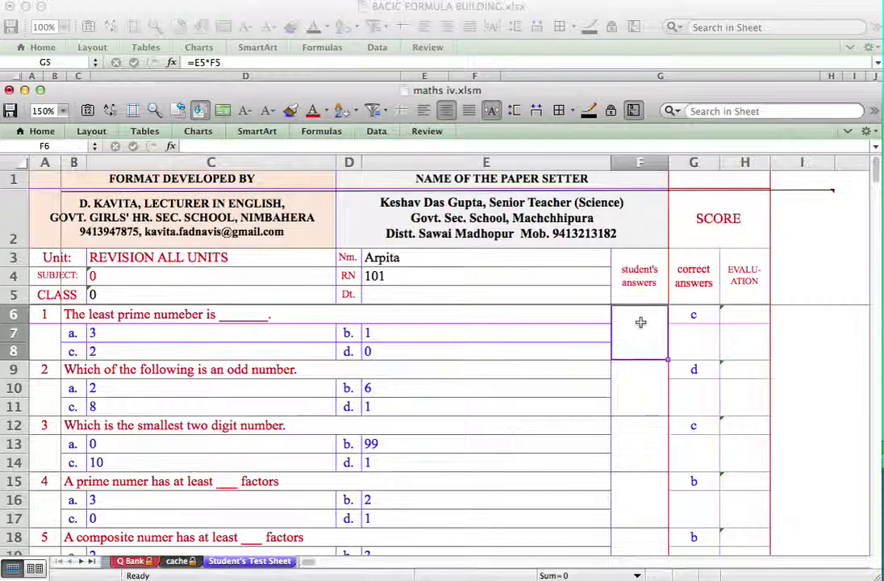
{"action": "type", "text": "c"}
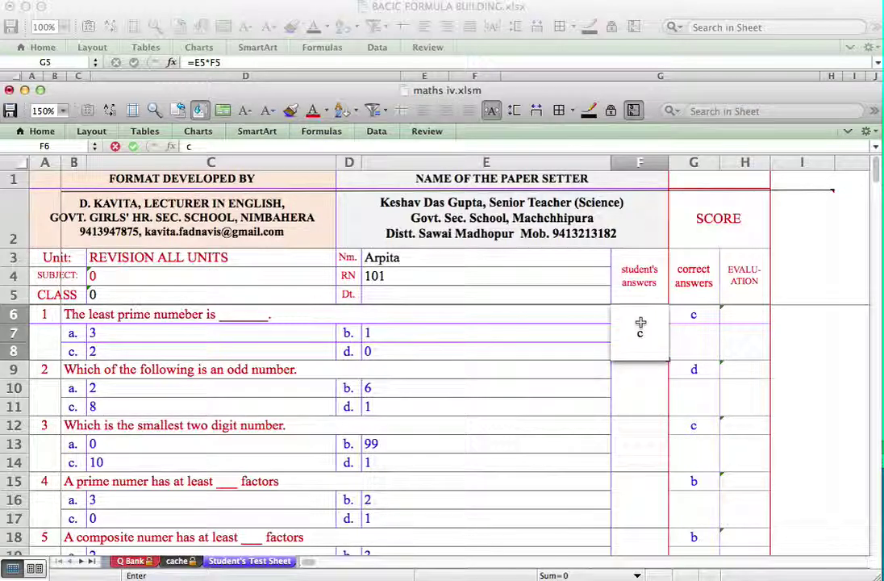
{"action": "left_click", "coordinate": [647, 378]}
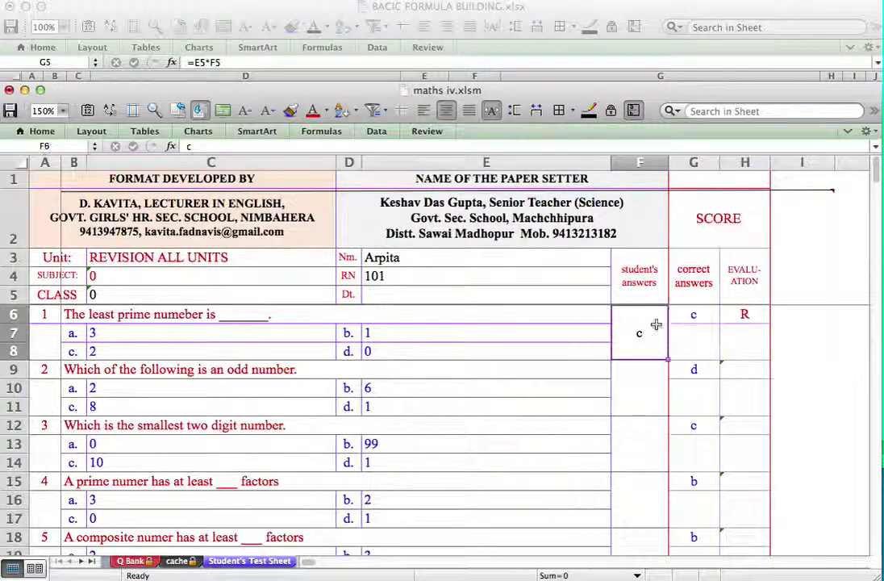
{"action": "left_click", "coordinate": [691, 317]}
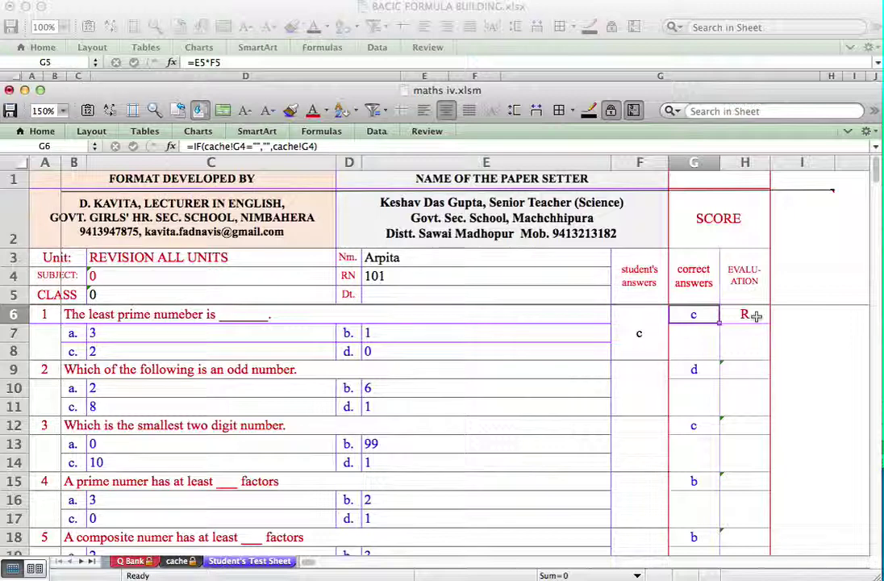
{"action": "left_click", "coordinate": [755, 317]}
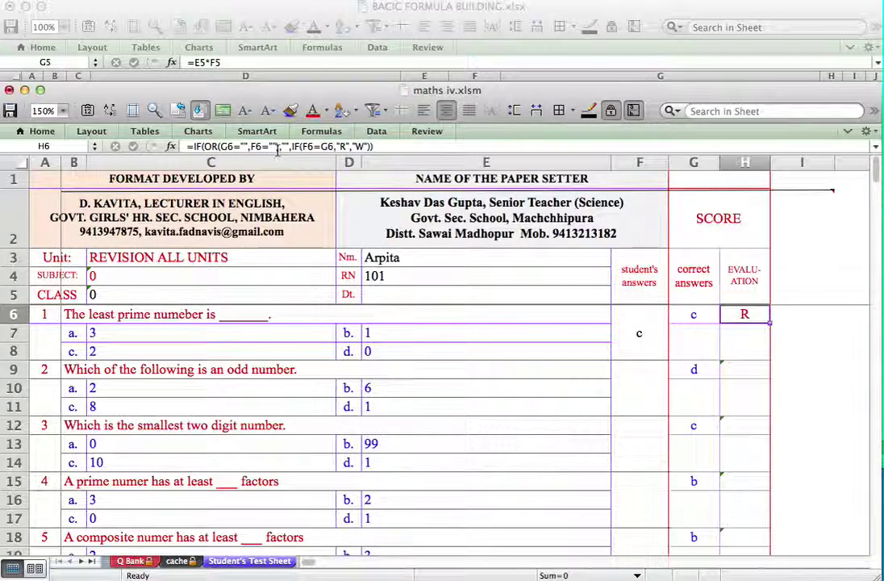
{"action": "left_click", "coordinate": [694, 315]}
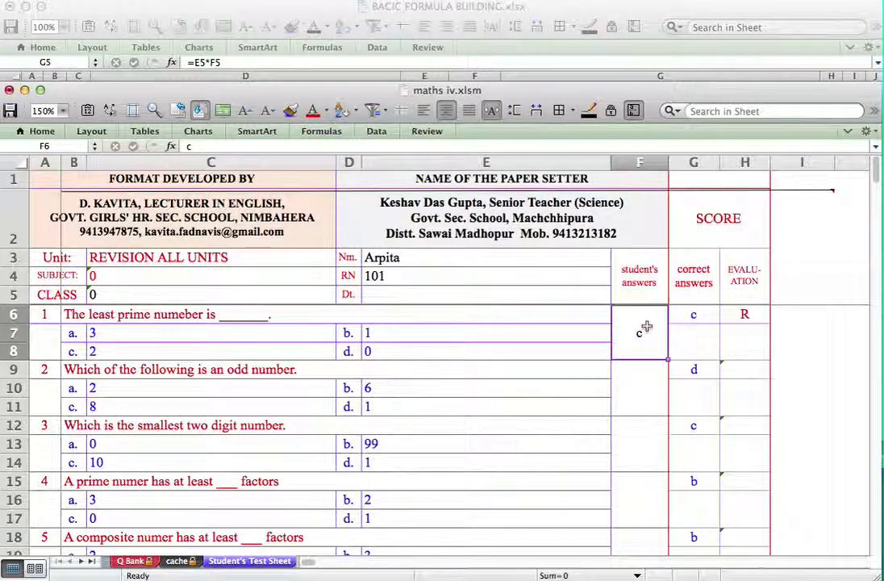
{"action": "left_click", "coordinate": [742, 315]}
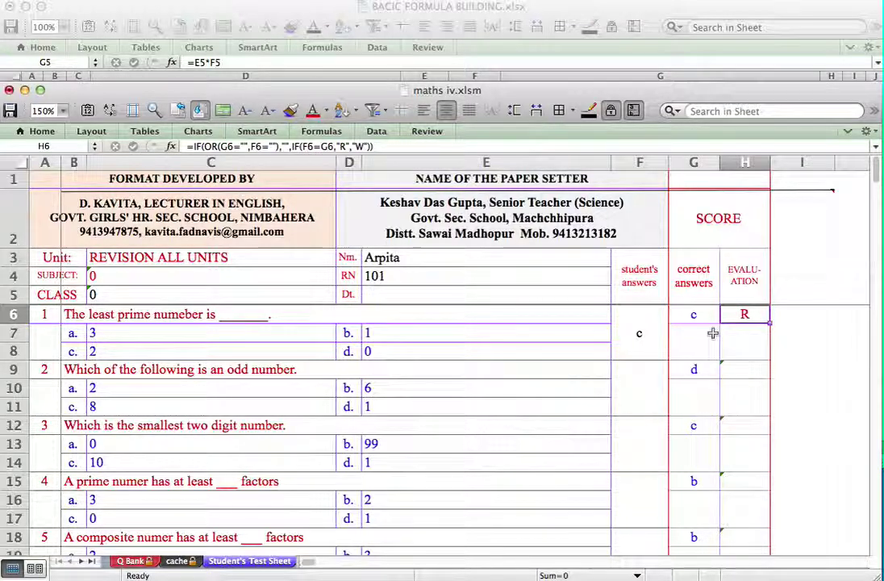
{"action": "left_click", "coordinate": [652, 323]}
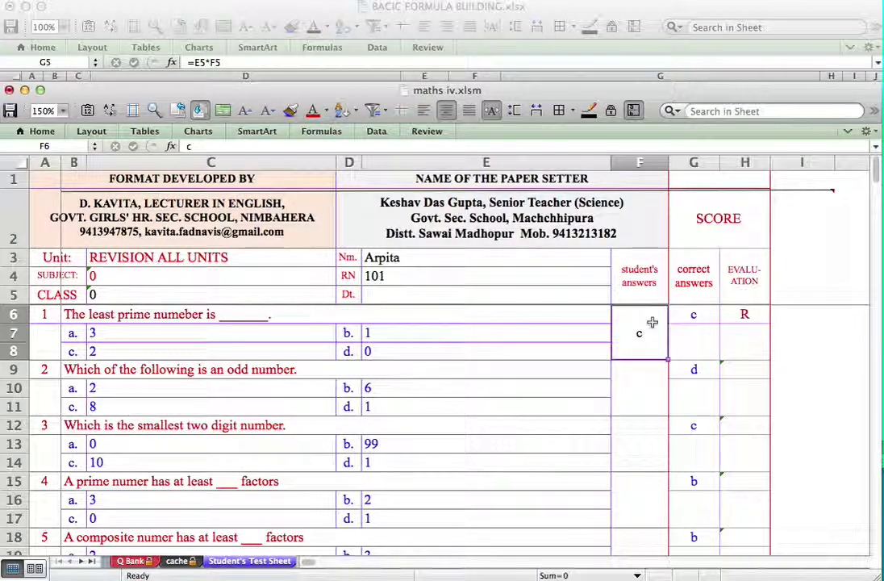
{"action": "left_click", "coordinate": [696, 315]}
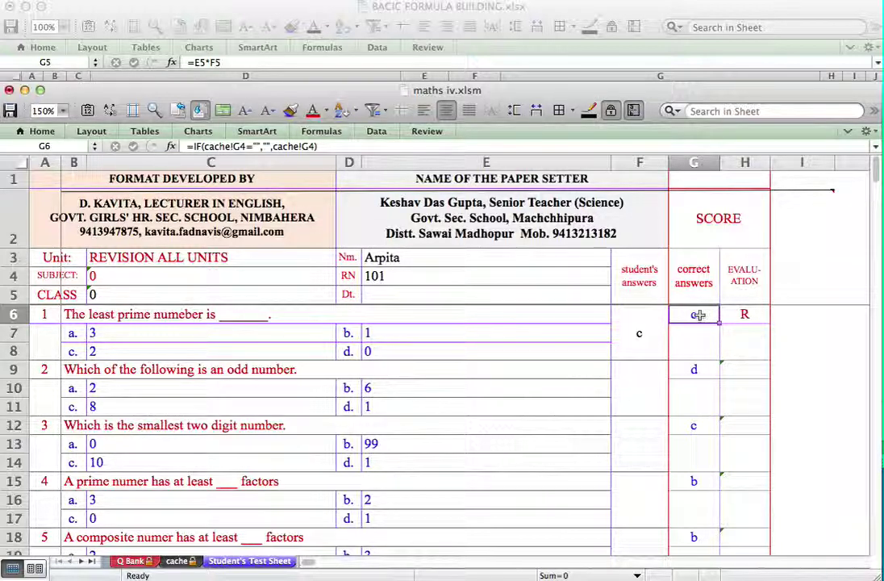
{"action": "left_click", "coordinate": [734, 314]}
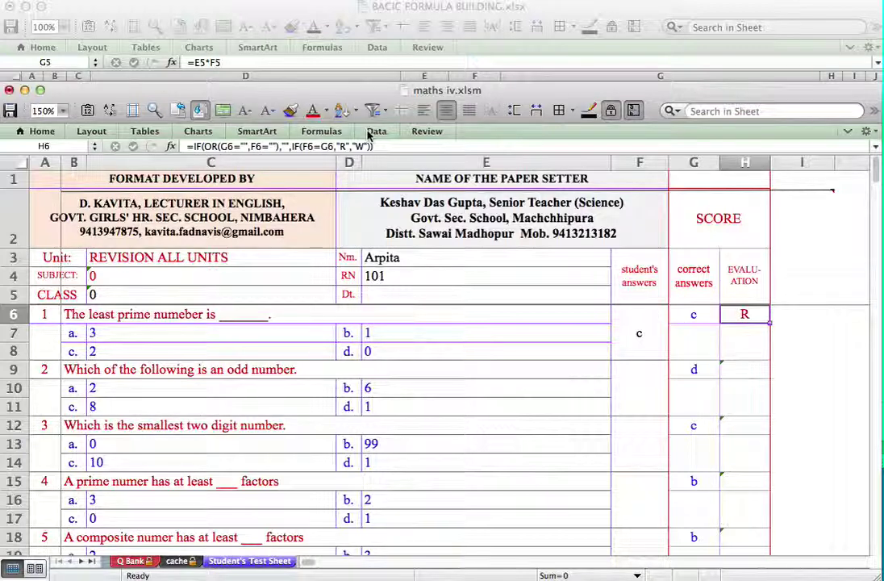